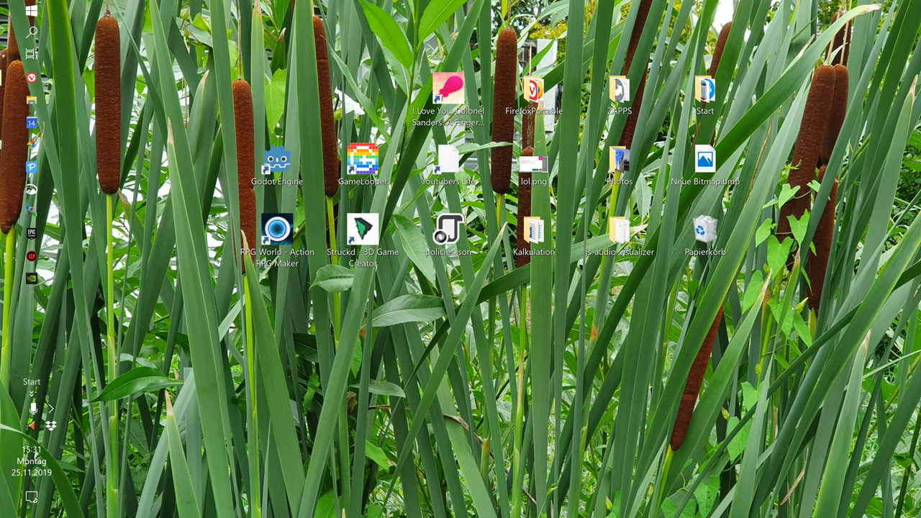
# - Launch Excel 2016, dismiss the default-program question, and search the online templates for Budgets
pyautogui.click(31, 10)
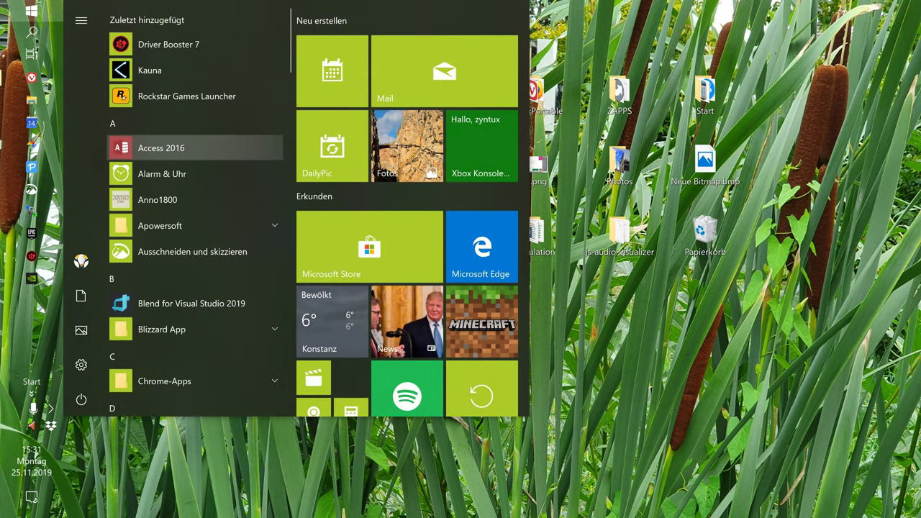
pyautogui.scroll(-2, 194, 216)
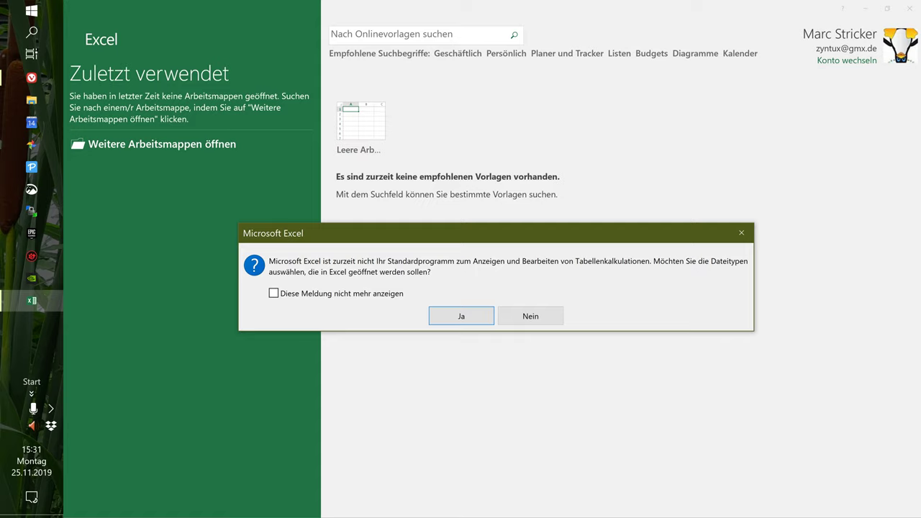
pyautogui.press('Escape')
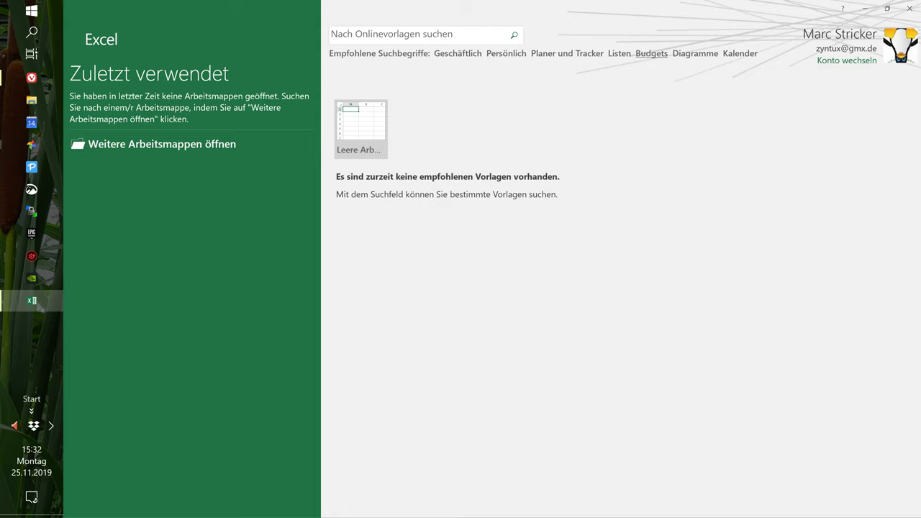
pyautogui.click(651, 54)
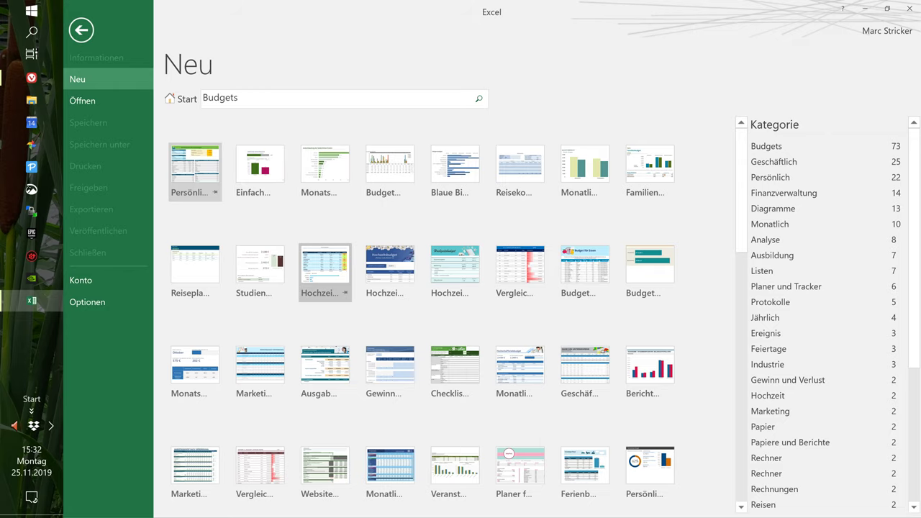
pyautogui.click(772, 255)
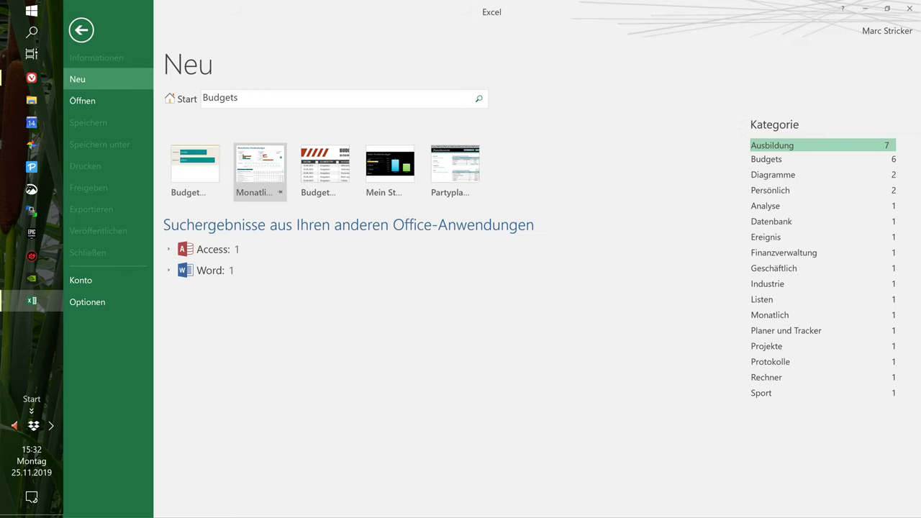
pyautogui.click(81, 29)
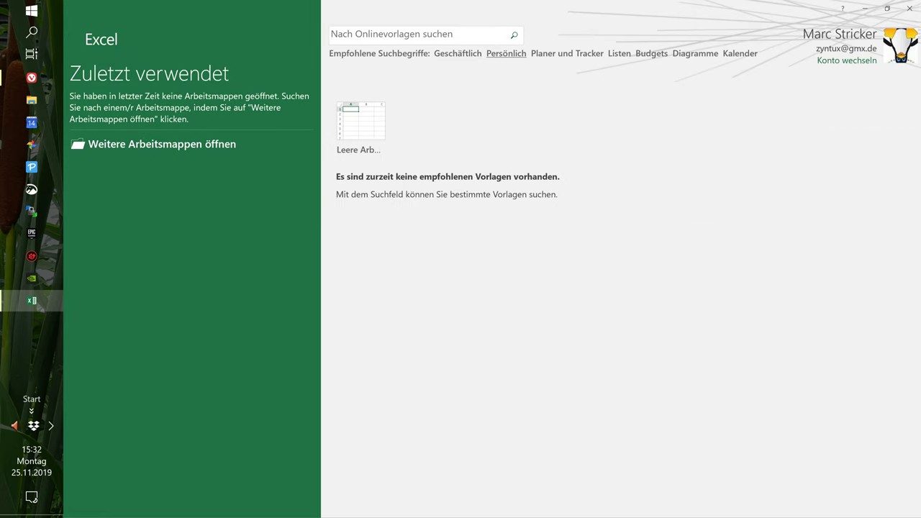
pyautogui.click(506, 53)
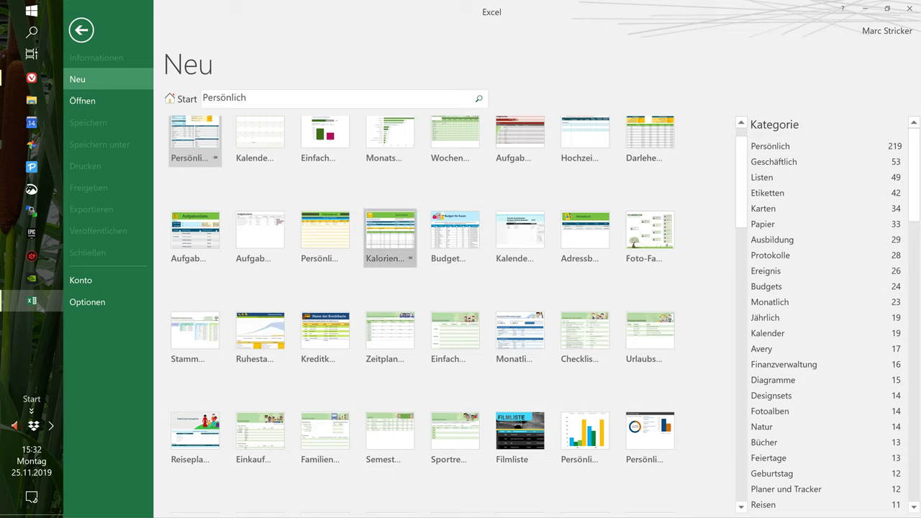
pyautogui.scroll(-1, 519, 238)
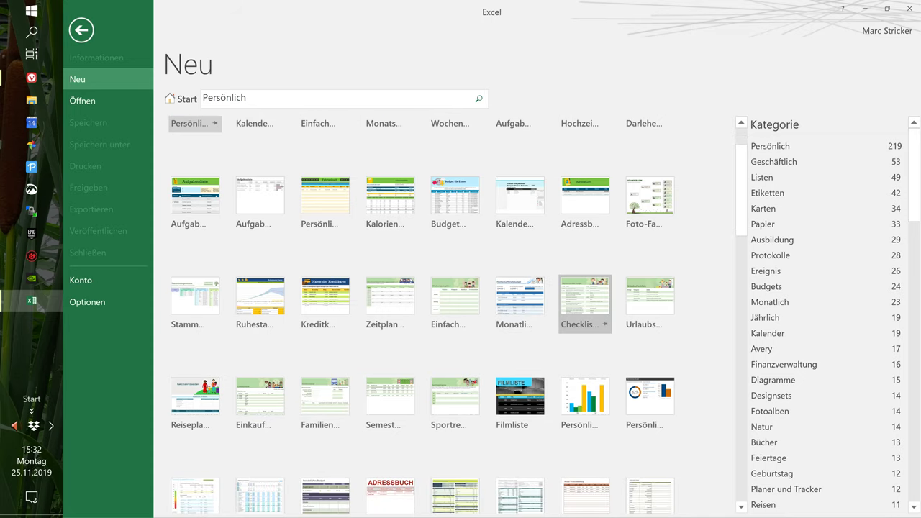
pyautogui.scroll(-3, 520, 302)
pyautogui.scroll(1, 520, 302)
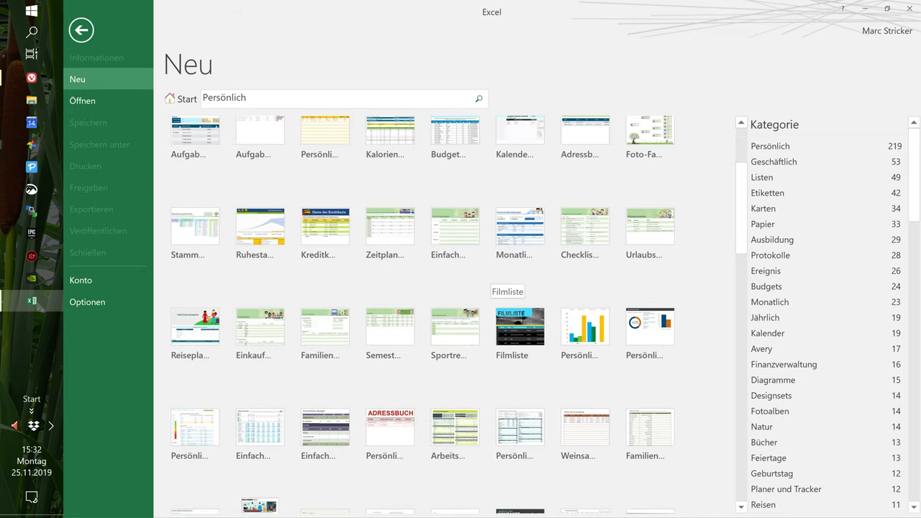
pyautogui.click(650, 232)
pyautogui.click(841, 280)
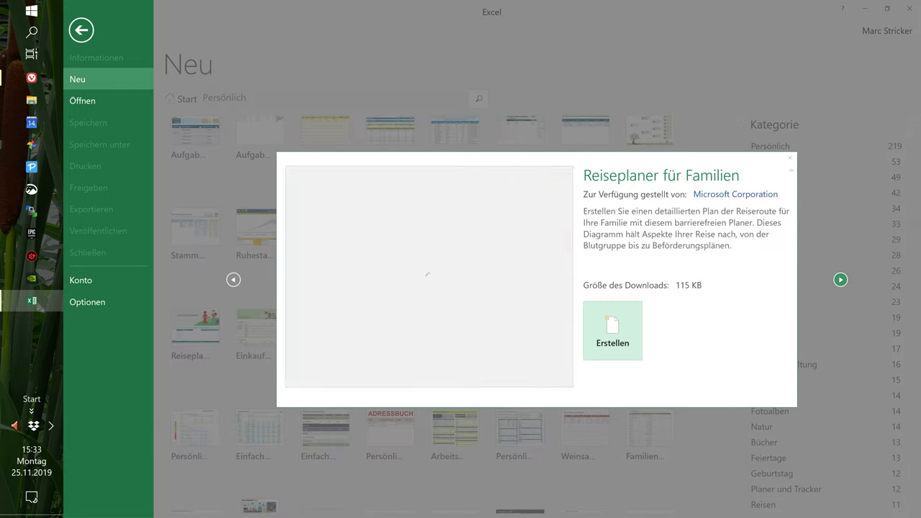
pyautogui.click(841, 279)
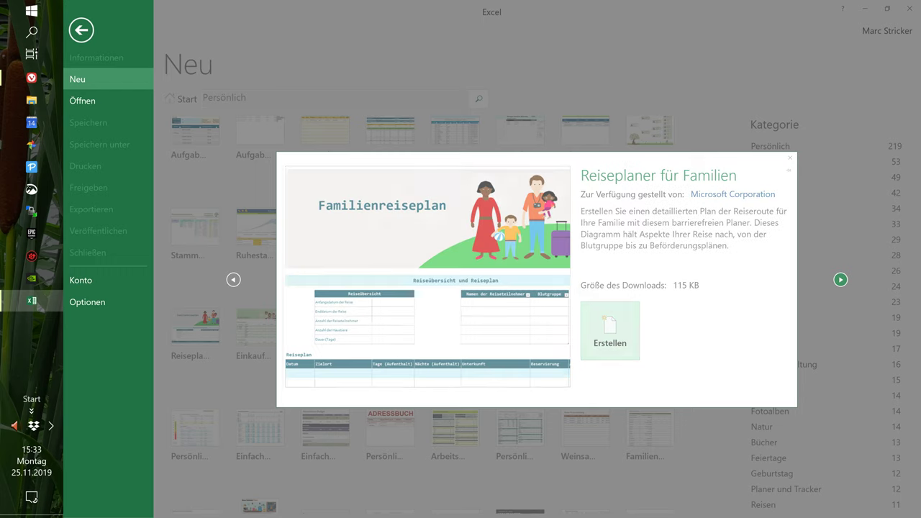
pyautogui.click(841, 279)
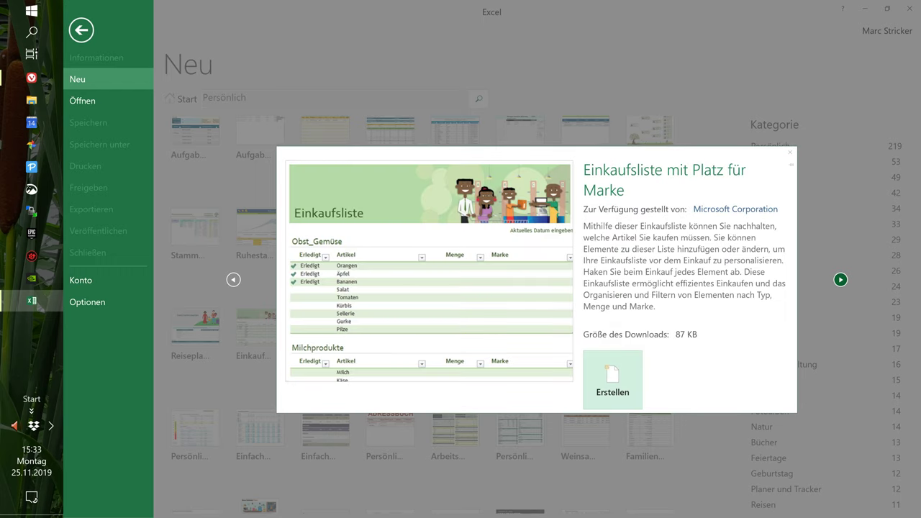
pyautogui.click(841, 279)
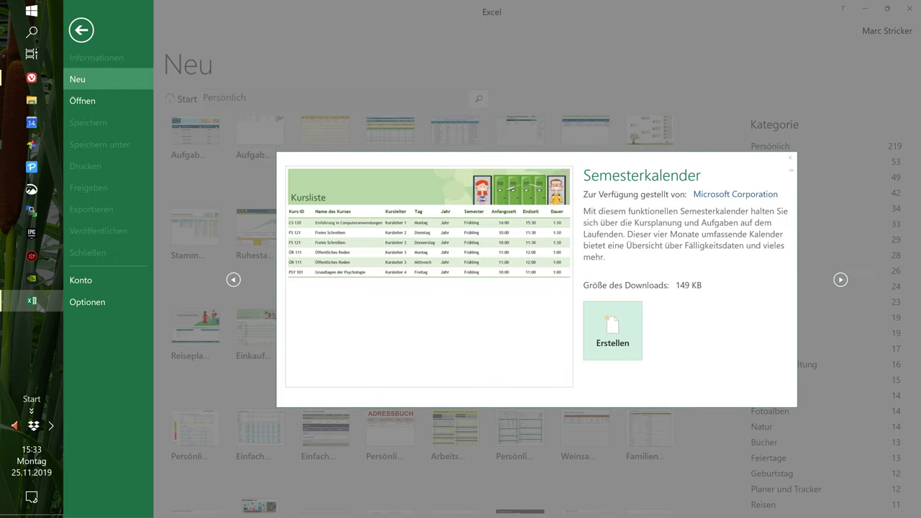
pyautogui.press('Escape')
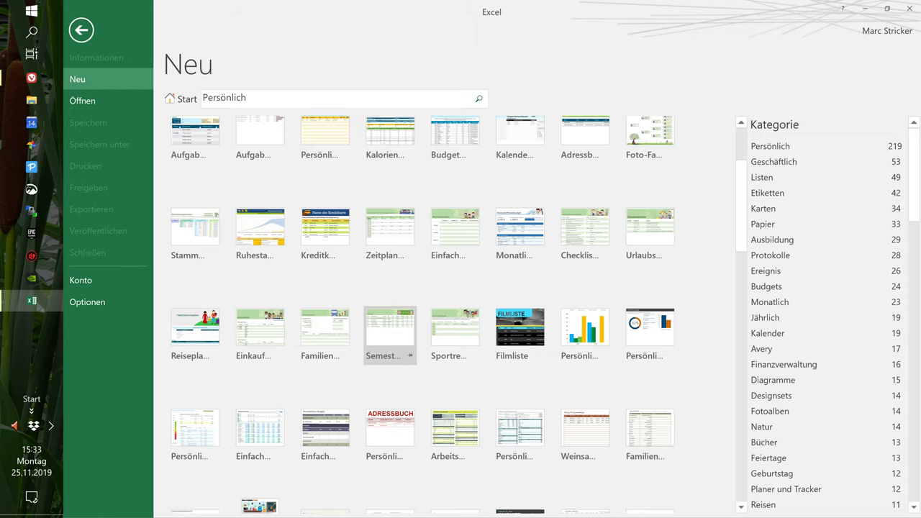
pyautogui.click(82, 30)
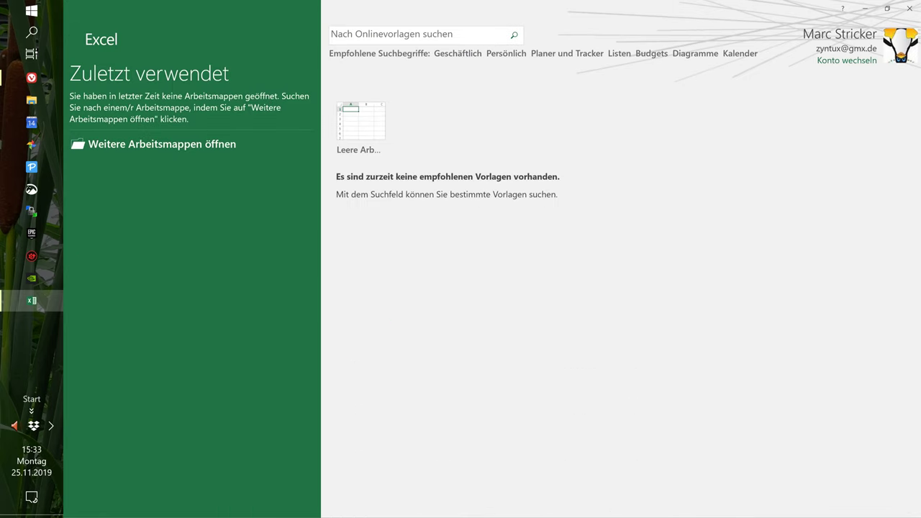
pyautogui.click(162, 144)
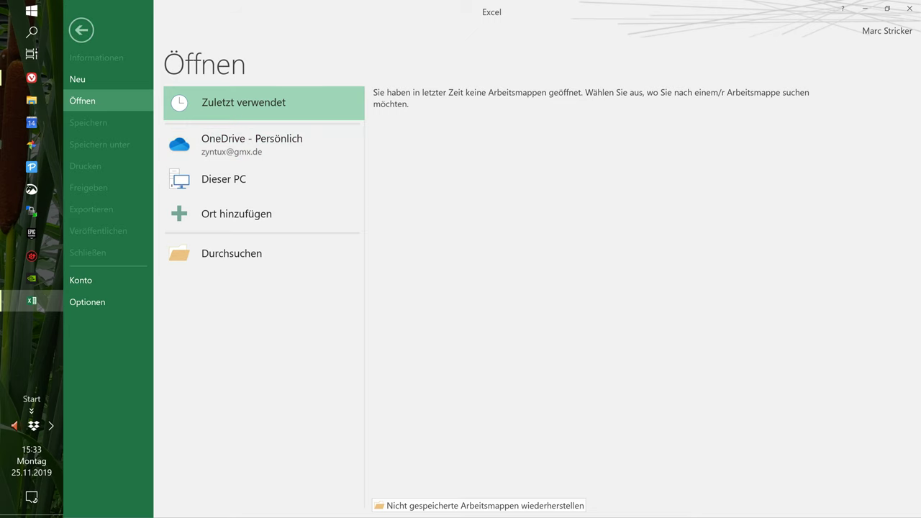
# - Return to the start screen and create the blank workbook Mappe1
pyautogui.press('Escape')
pyautogui.click(361, 126)
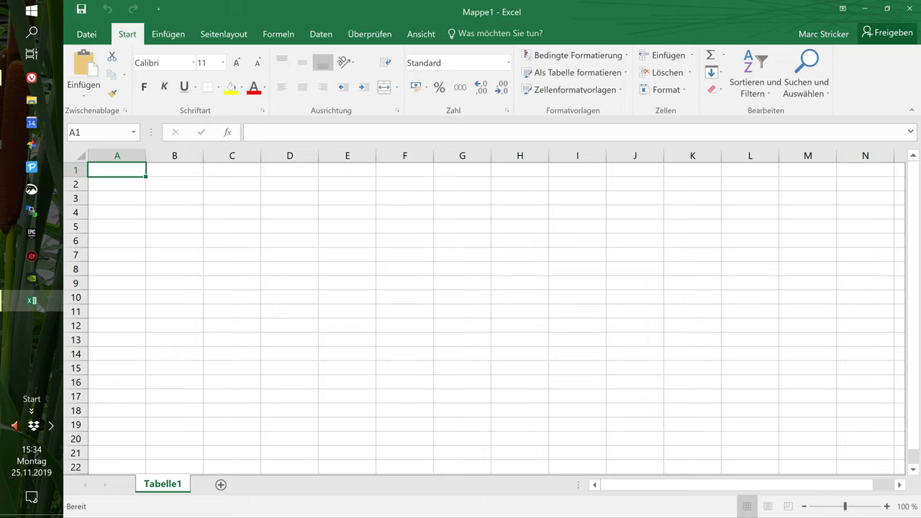
pyautogui.click(290, 156)
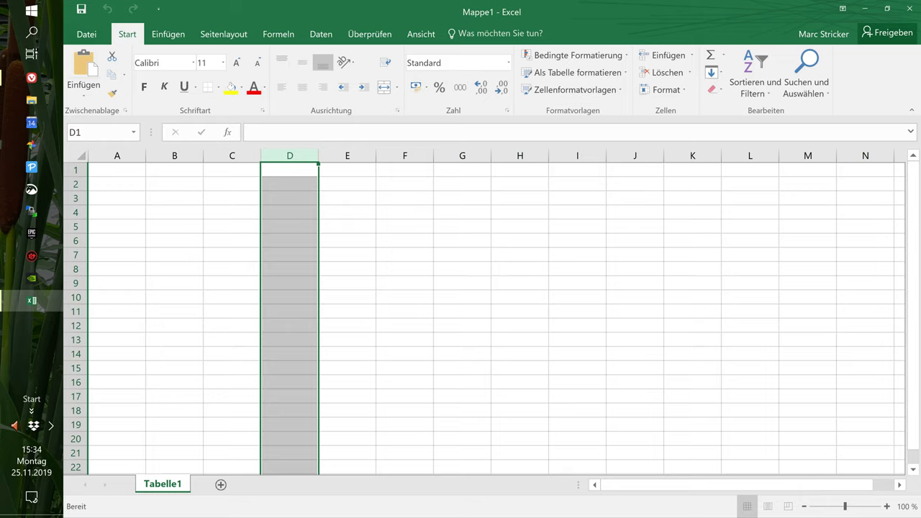
pyautogui.click(75, 212)
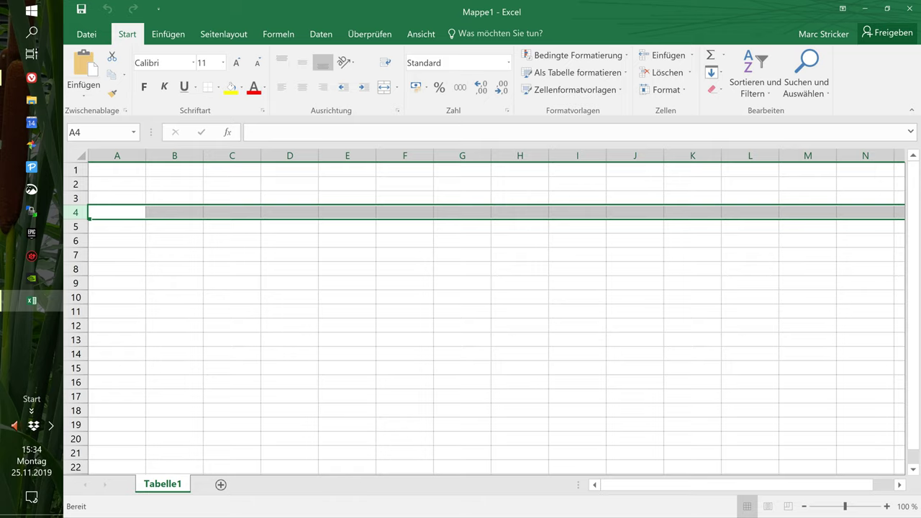
pyautogui.click(289, 226)
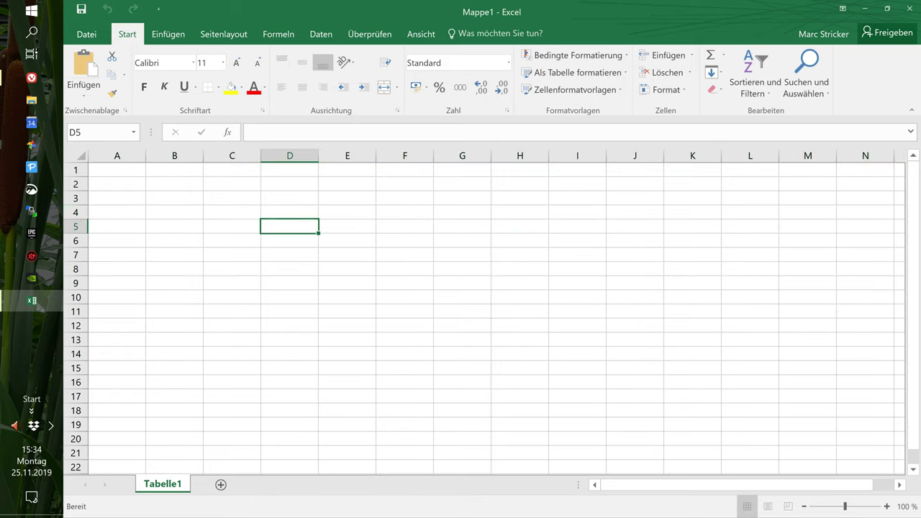
pyautogui.click(346, 226)
pyautogui.click(404, 226)
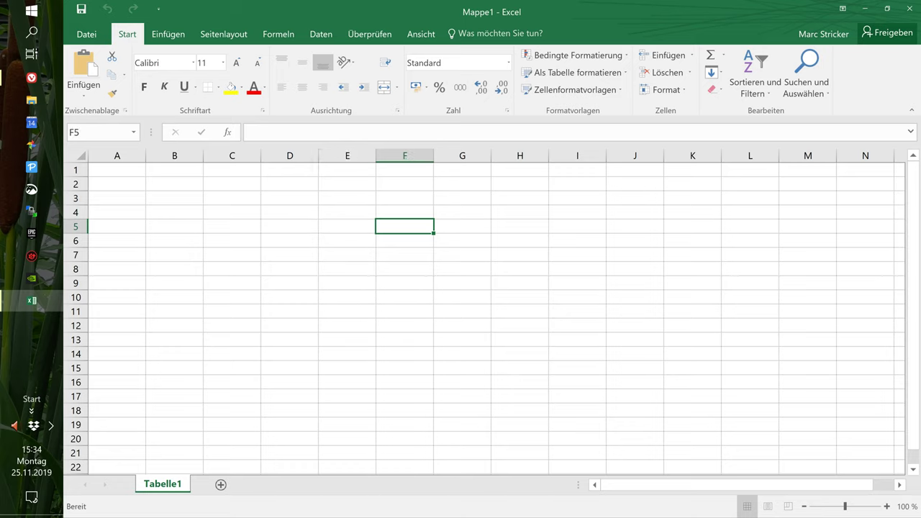
pyautogui.click(289, 212)
pyautogui.click(462, 213)
pyautogui.click(289, 213)
pyautogui.click(289, 184)
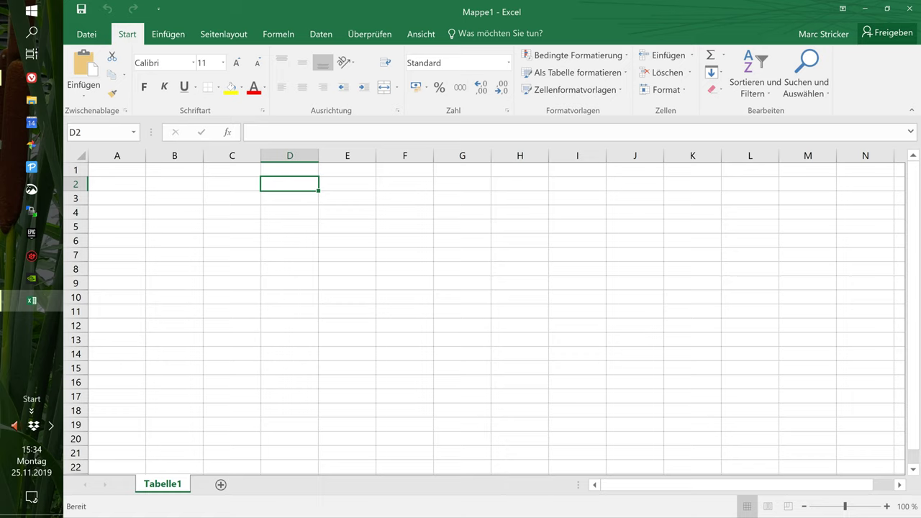
pyautogui.click(232, 255)
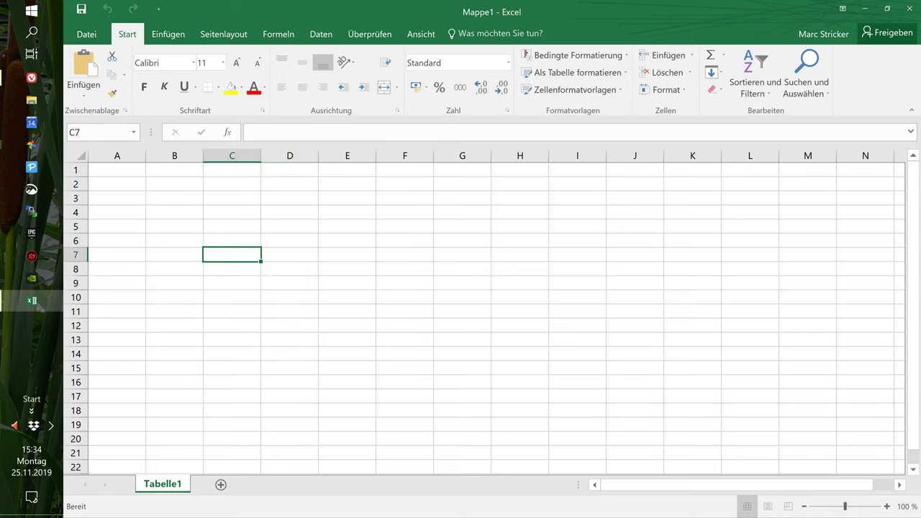
pyautogui.click(83, 131)
pyautogui.click(83, 131)
pyautogui.press('Escape')
pyautogui.write('Text')
pyautogui.press('Tab')
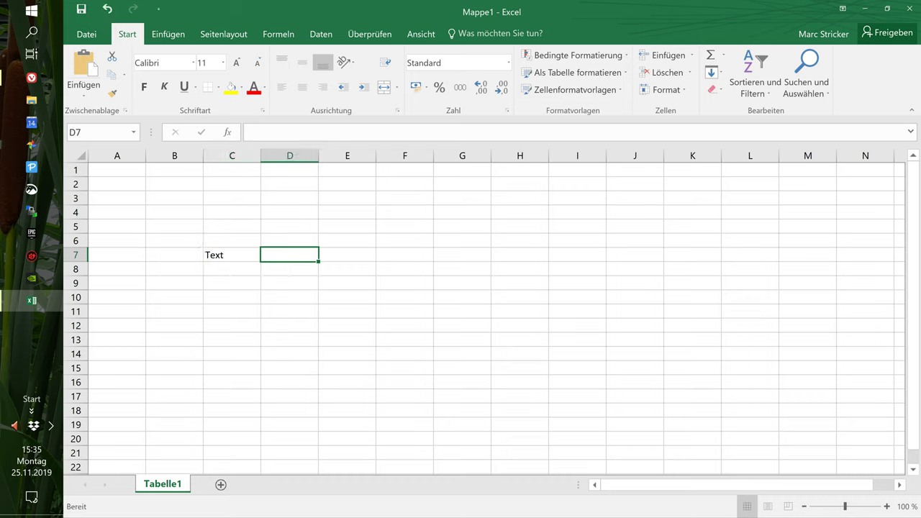
pyautogui.click(290, 268)
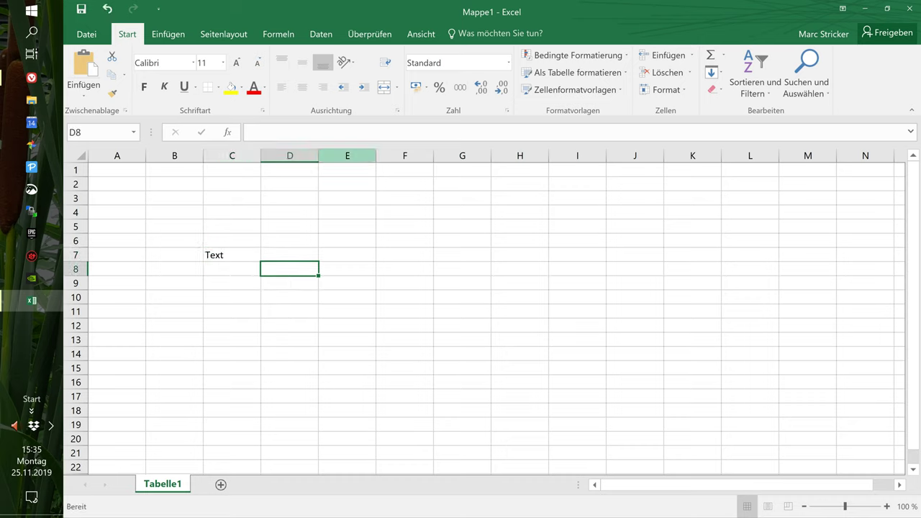
pyautogui.write('cxyys')
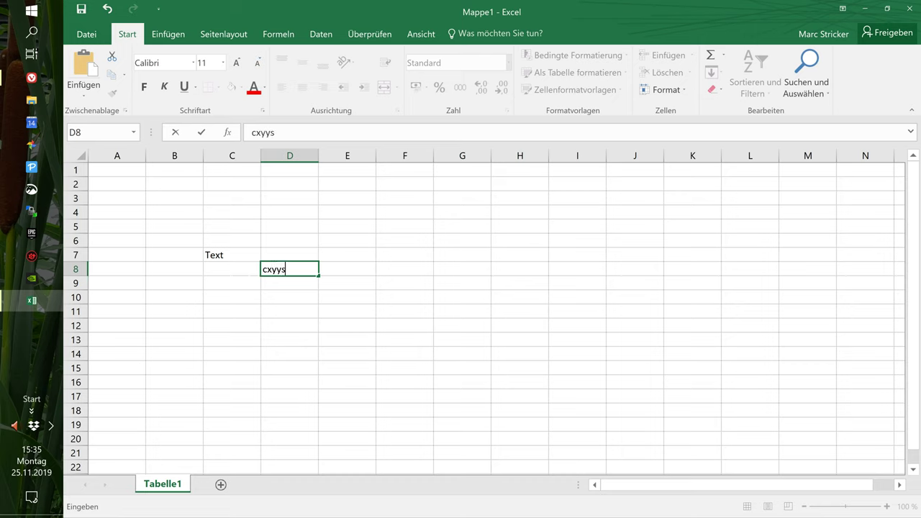
pyautogui.click(404, 240)
pyautogui.click(252, 132)
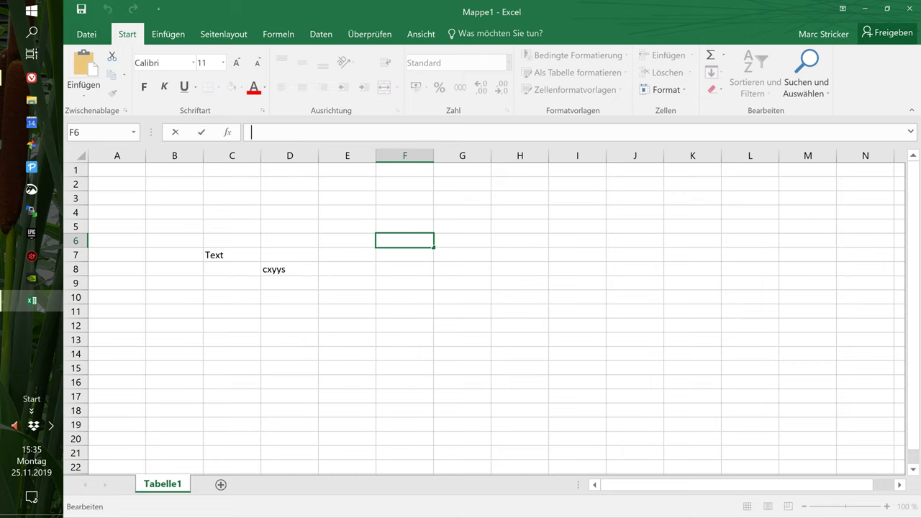
pyautogui.write('hgtjkds')
pyautogui.press('Return')
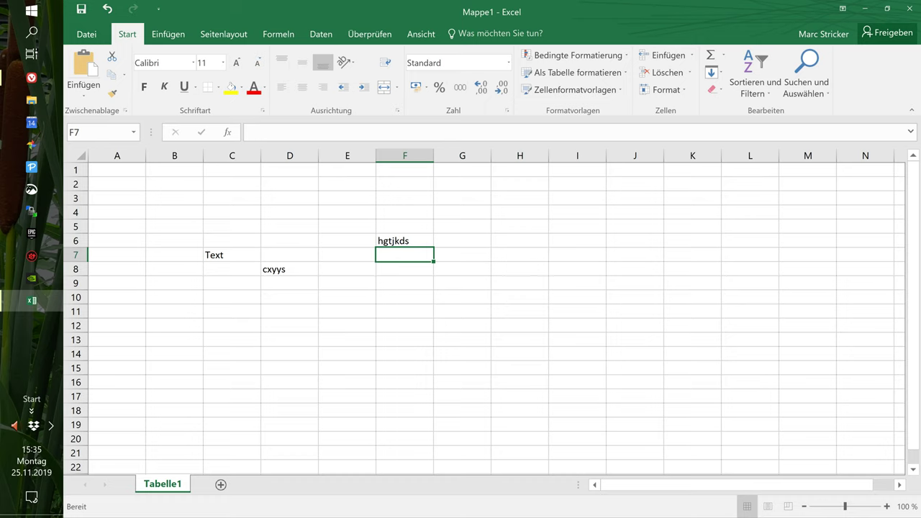
pyautogui.press('Up')
pyautogui.press('BackSpace')
pyautogui.press('Return')
pyautogui.press('Return')
pyautogui.press('Left')
pyautogui.press('Left')
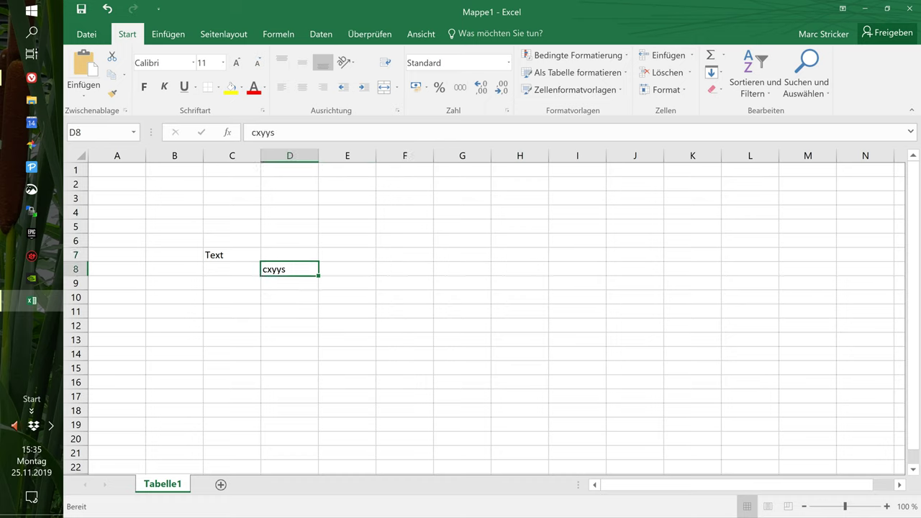
pyautogui.press('BackSpace')
pyautogui.press('Up')
pyautogui.press('Left')
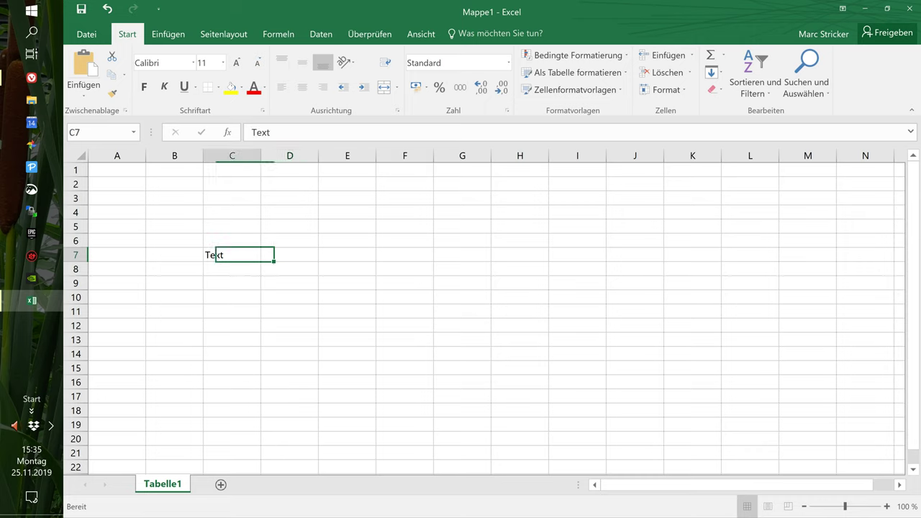
pyautogui.press('BackSpace')
pyautogui.press('Up')
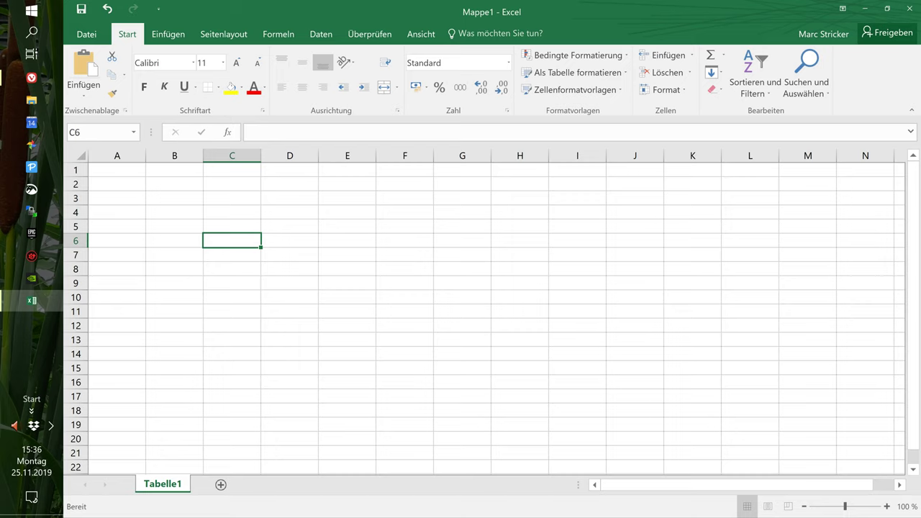
# - Enter 3,33 in C6, the date 14.07.2019 in C7 and the time 11:17 in C8
pyautogui.write('3,33')
pyautogui.press('Return')
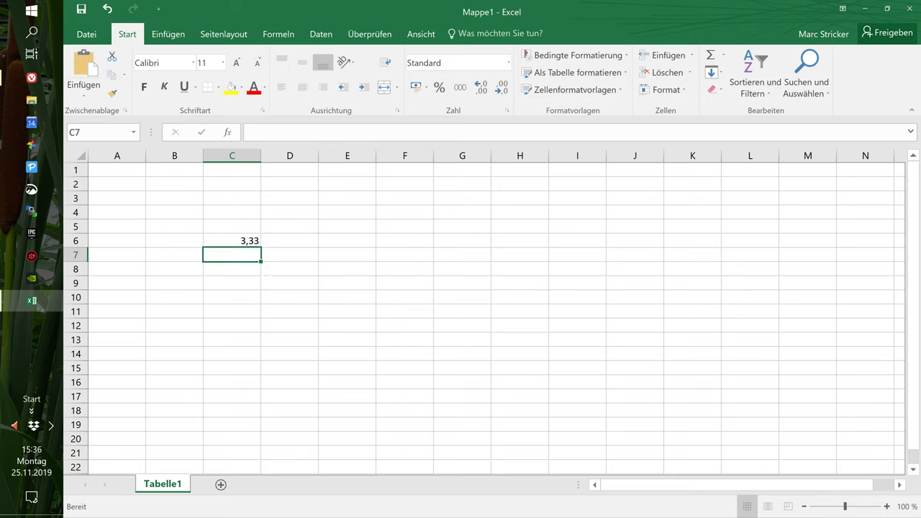
pyautogui.write('14.07.2019')
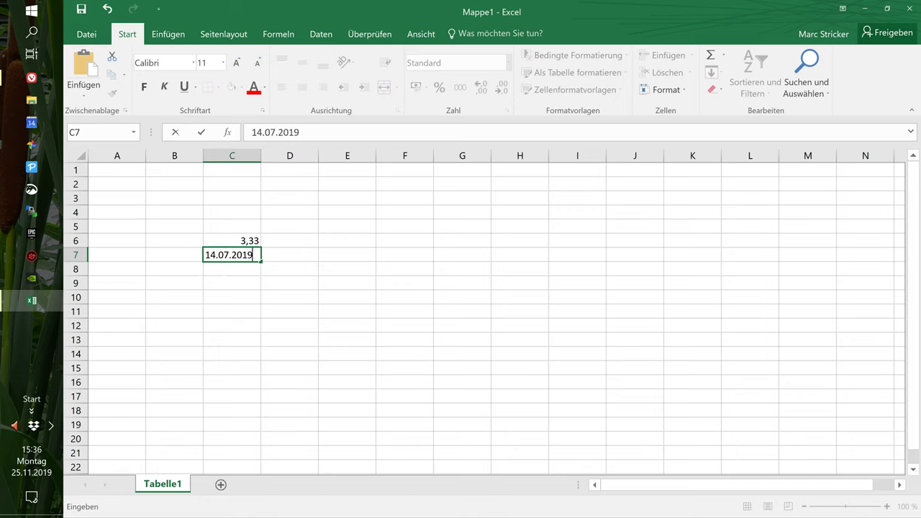
pyautogui.press('Return')
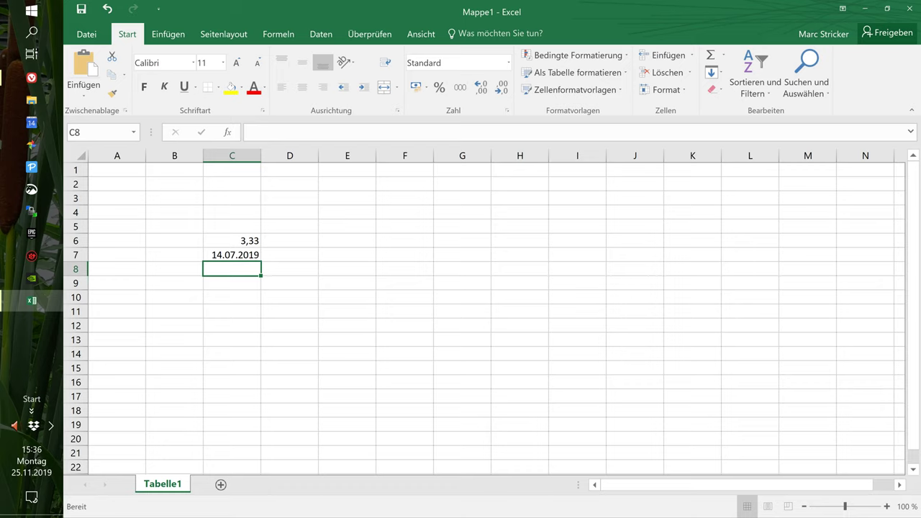
pyautogui.write('11:17')
pyautogui.hotkey('ctrl', 'Return')
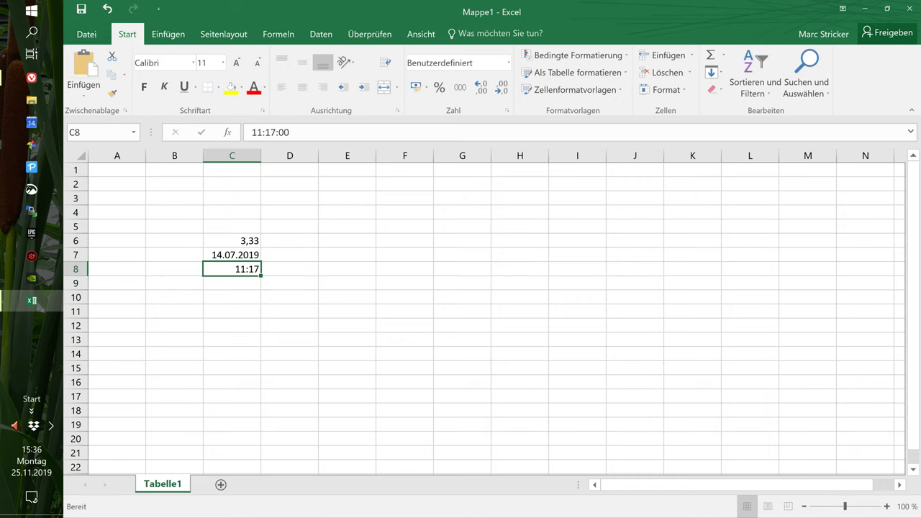
# - Inspect the number formats of the date in C7 and the time in C8 without changing them
pyautogui.rightClick(231, 255)
pyautogui.click(298, 456)
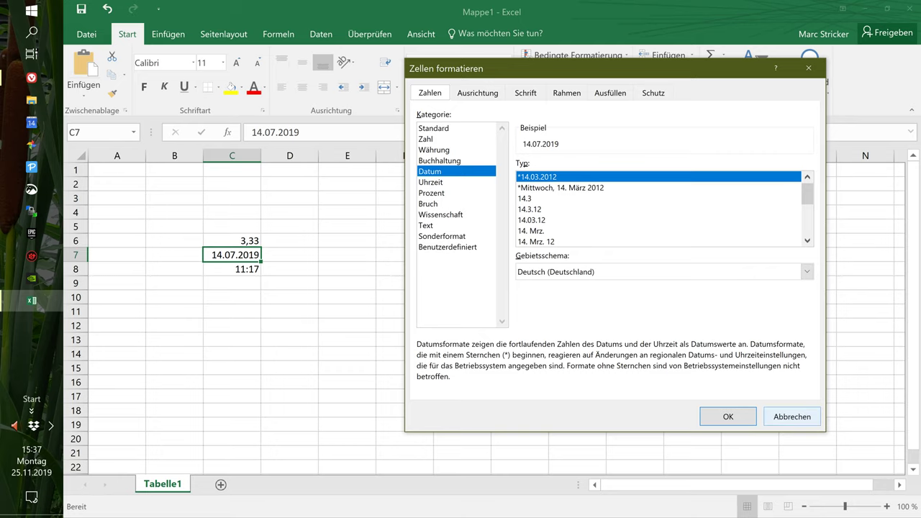
pyautogui.click(792, 416)
pyautogui.rightClick(266, 240)
pyautogui.press('Escape')
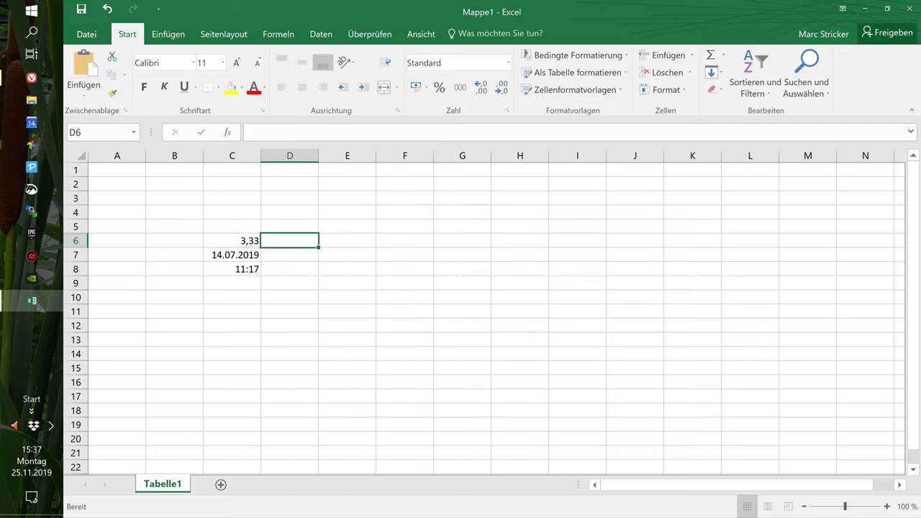
pyautogui.rightClick(242, 254)
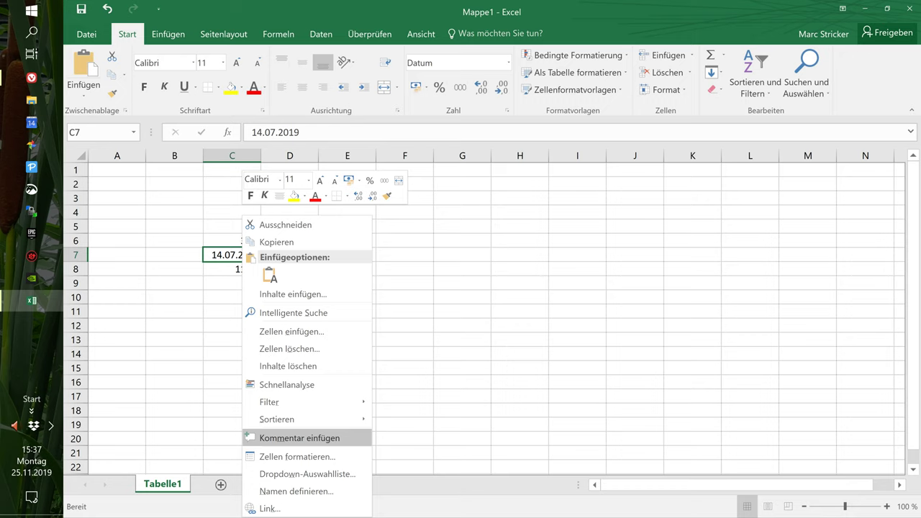
pyautogui.click(298, 457)
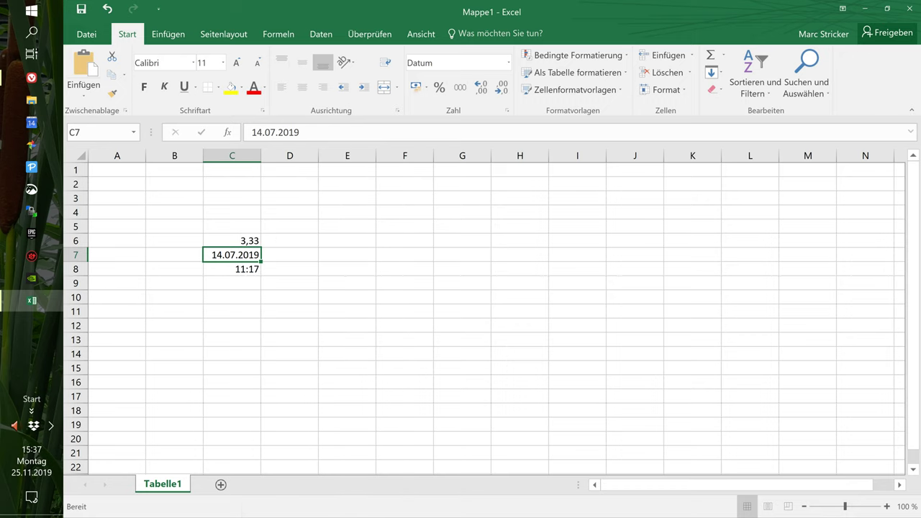
pyautogui.moveTo(317, 150); pyautogui.dragTo(577, 71)
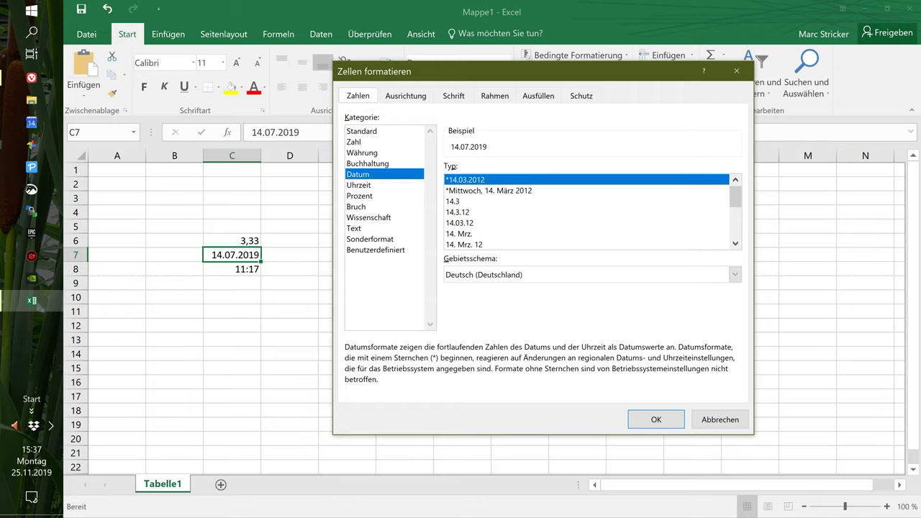
pyautogui.press('Return')
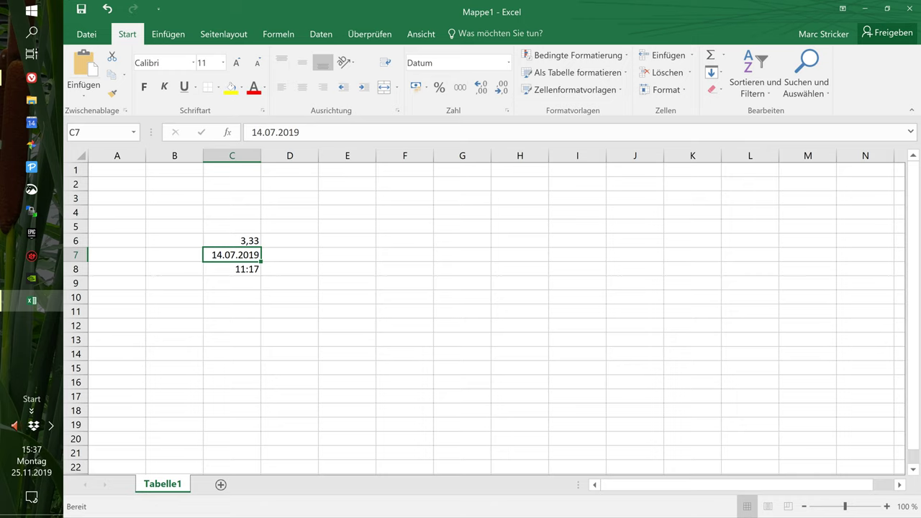
pyautogui.rightClick(251, 269)
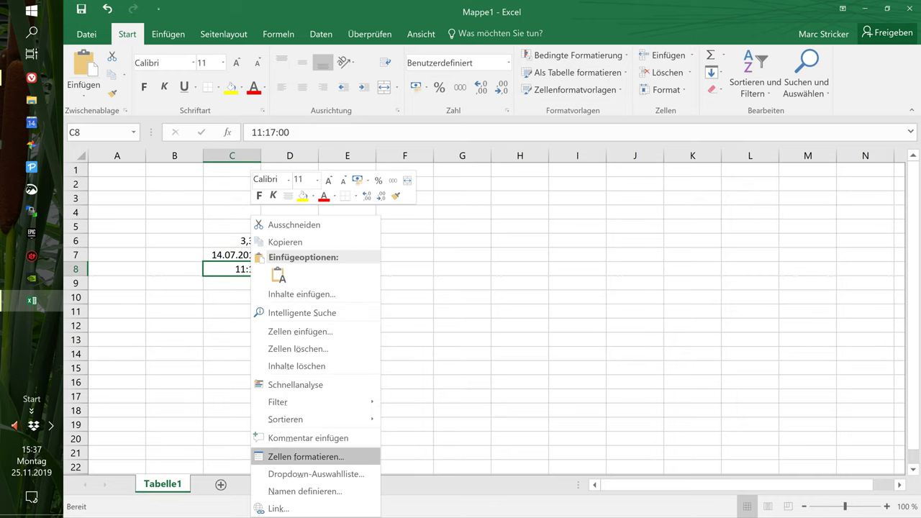
pyautogui.click(306, 457)
pyautogui.press('Return')
# - Preview Zahl and Buchhaltung on C6, then apply Währung so it shows 3,33 €
pyautogui.rightClick(251, 241)
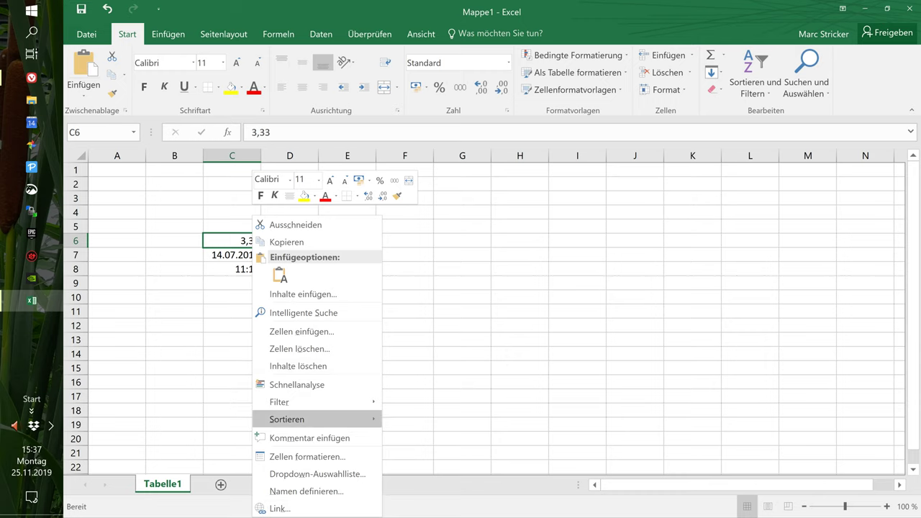
pyautogui.click(306, 456)
pyautogui.moveTo(638, 193); pyautogui.dragTo(603, 79)
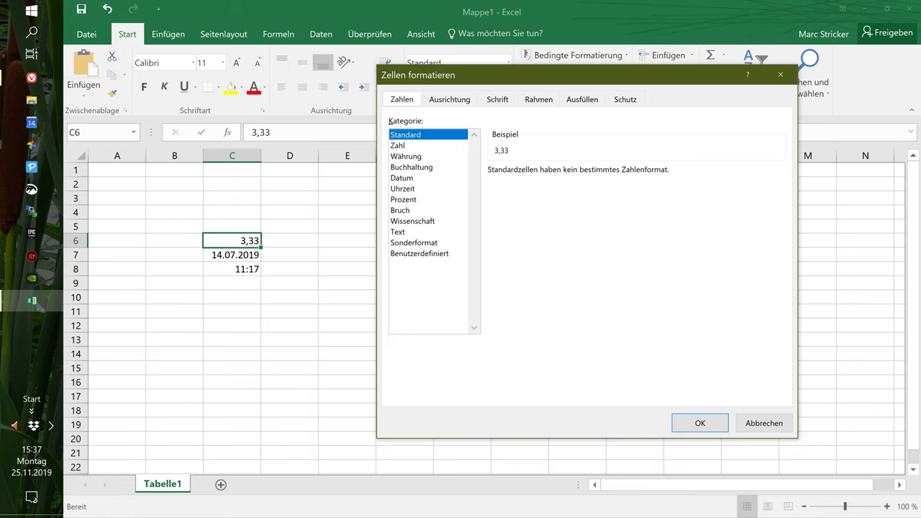
pyautogui.click(398, 145)
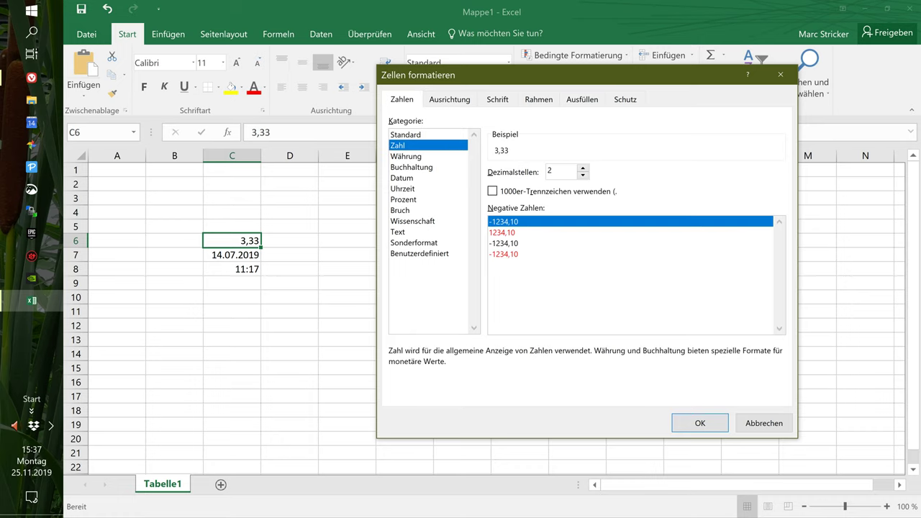
pyautogui.moveTo(603, 80); pyautogui.dragTo(322, 155)
pyautogui.click(131, 242)
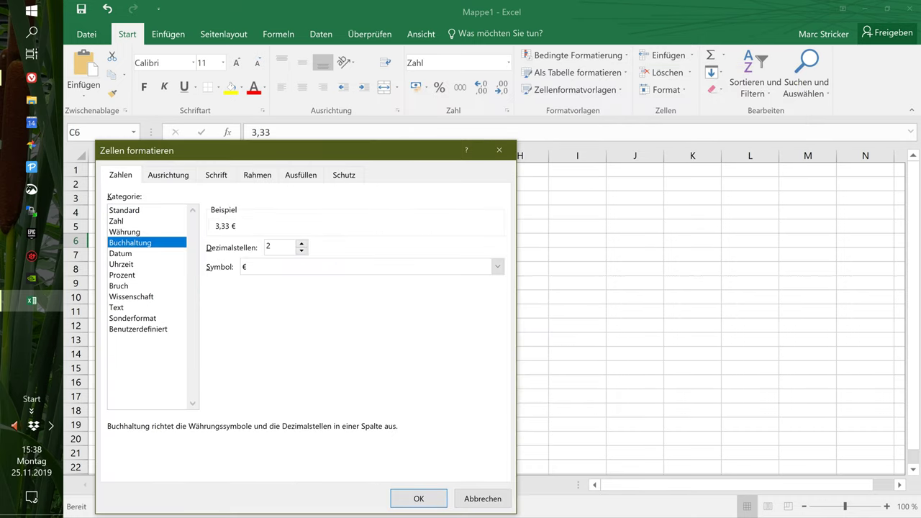
pyautogui.click(125, 232)
pyautogui.moveTo(294, 151); pyautogui.dragTo(590, 82)
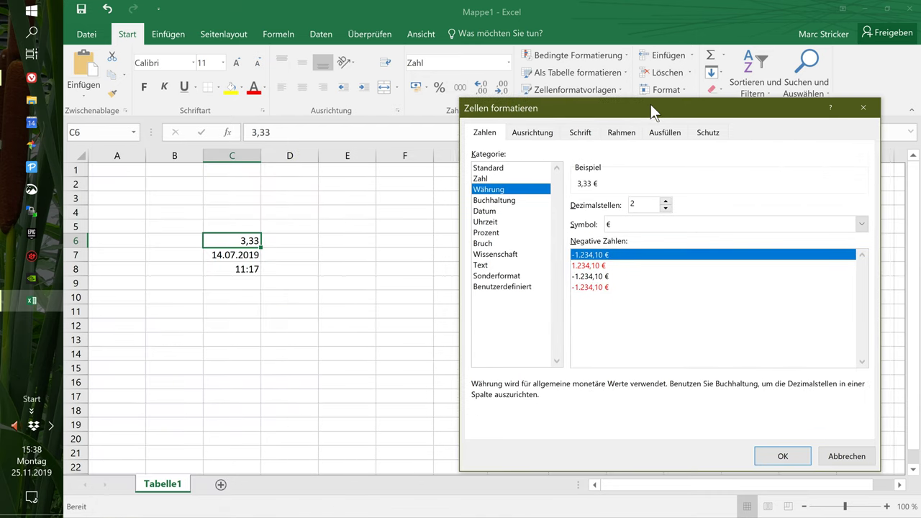
pyautogui.press('Return')
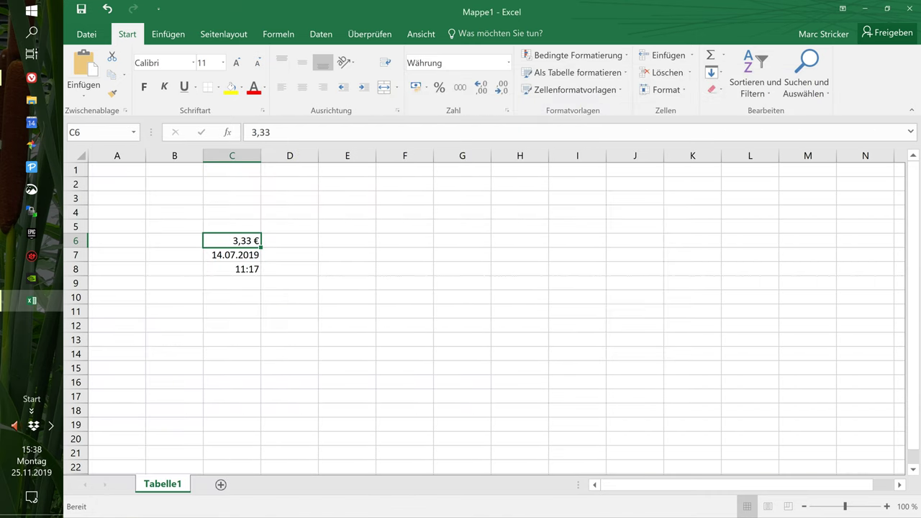
# - Format C6 as a date so it shows 03.01.1900
pyautogui.rightClick(246, 240)
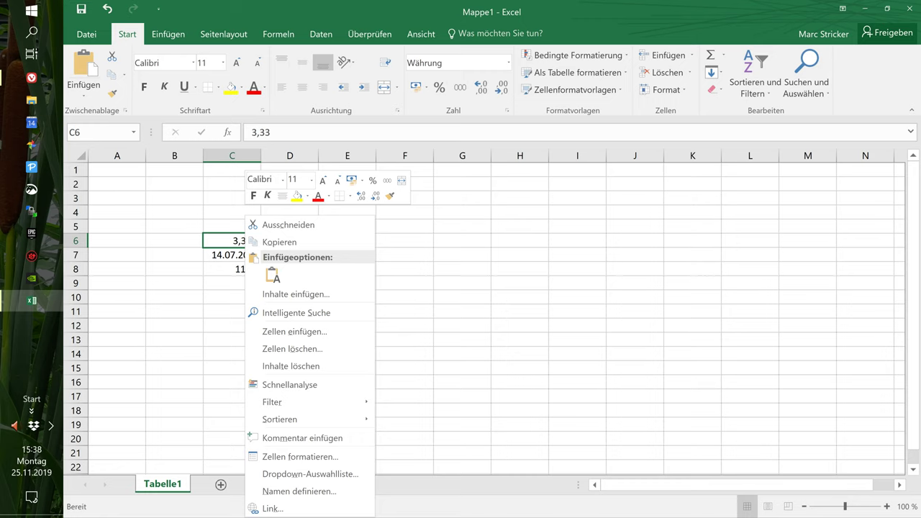
pyautogui.click(302, 456)
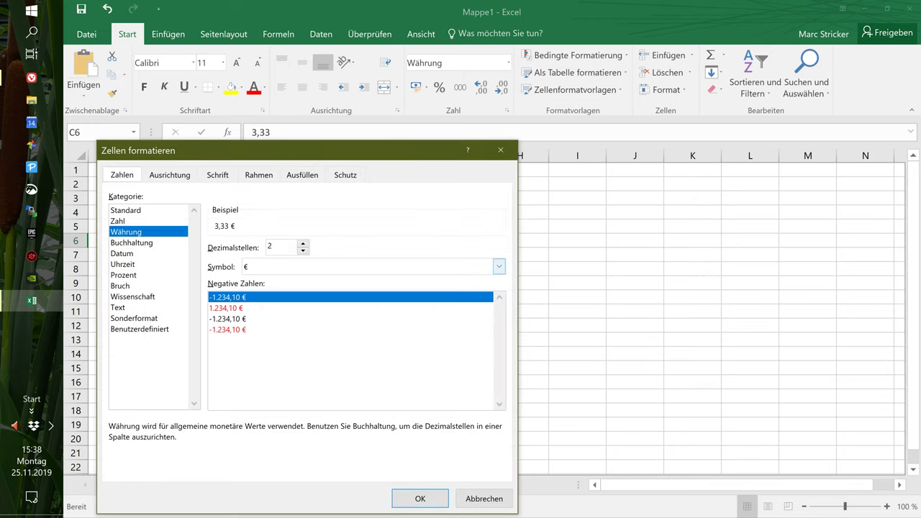
pyautogui.click(132, 243)
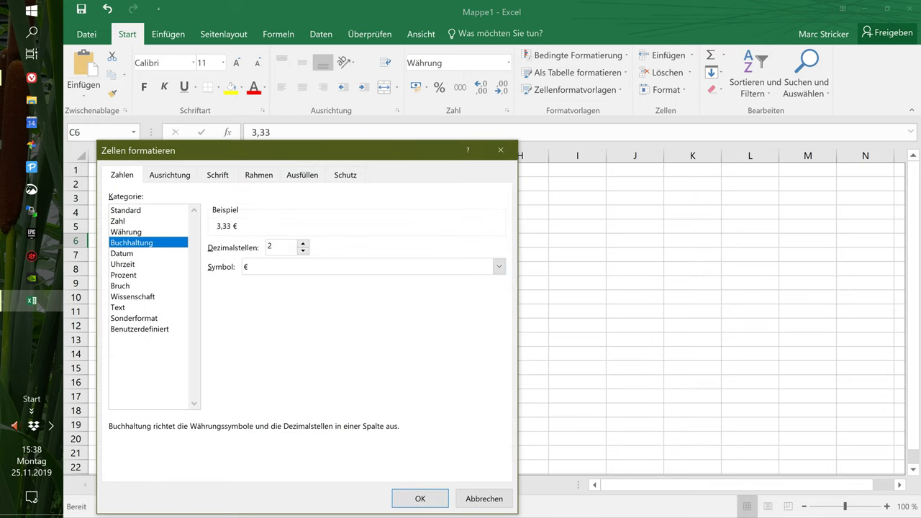
pyautogui.click(122, 253)
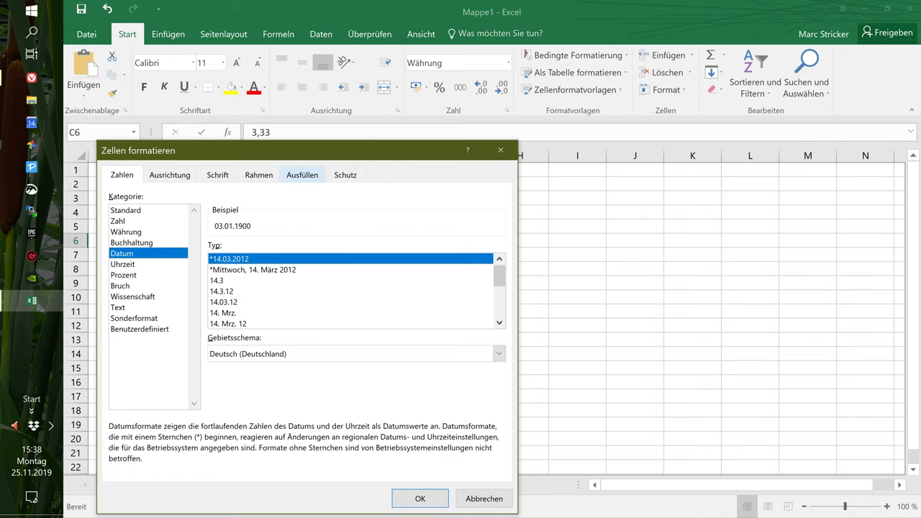
pyautogui.moveTo(321, 144); pyautogui.dragTo(524, 94)
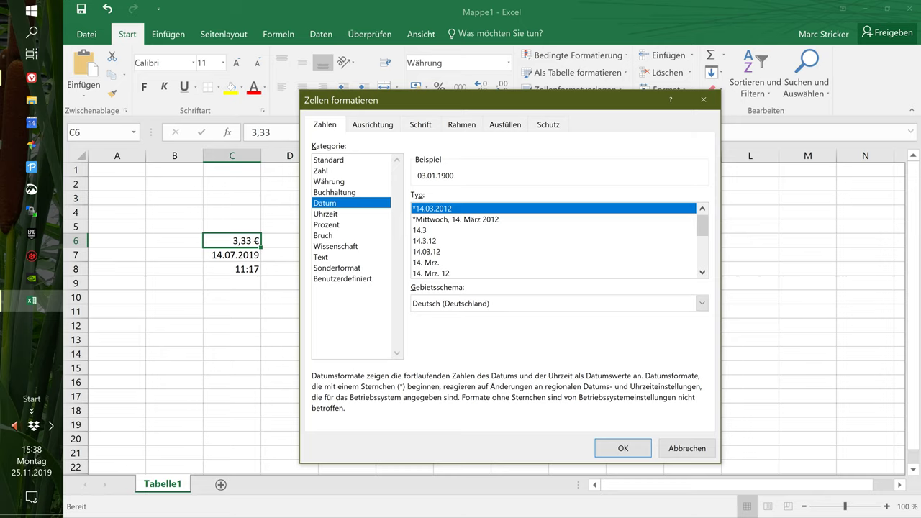
pyautogui.click(624, 447)
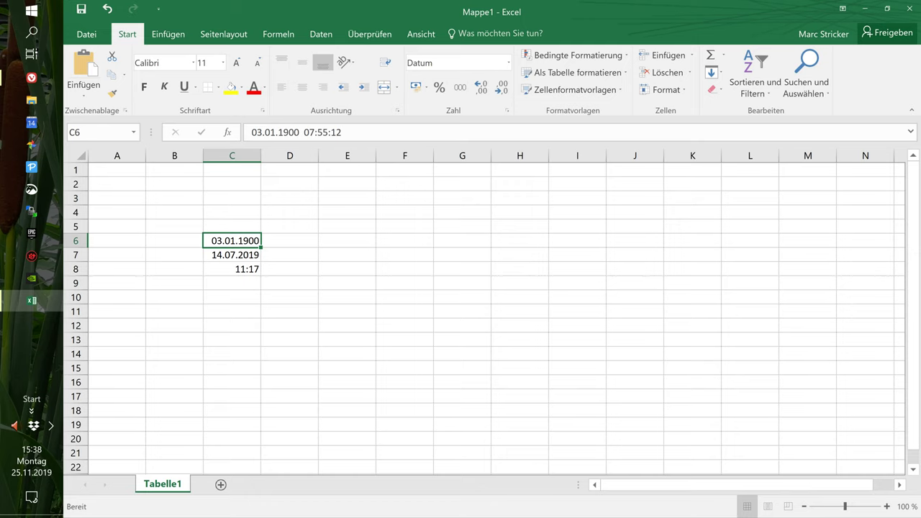
# - Switch C6 back to the Währung currency format
pyautogui.rightClick(239, 240)
pyautogui.click(294, 456)
pyautogui.click(144, 232)
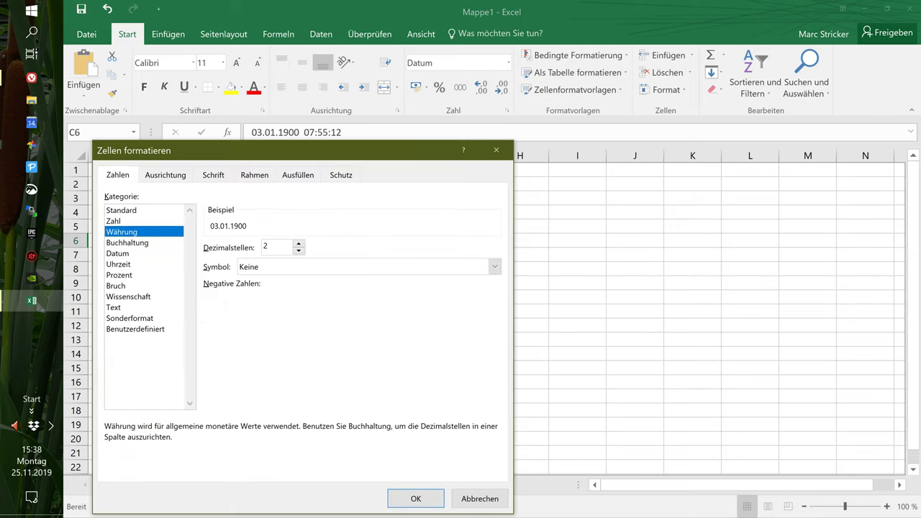
pyautogui.press('Return')
# - Apply the Sonderformat Swiss postcode format Postleitzahl (CH) to C6
pyautogui.rightClick(240, 241)
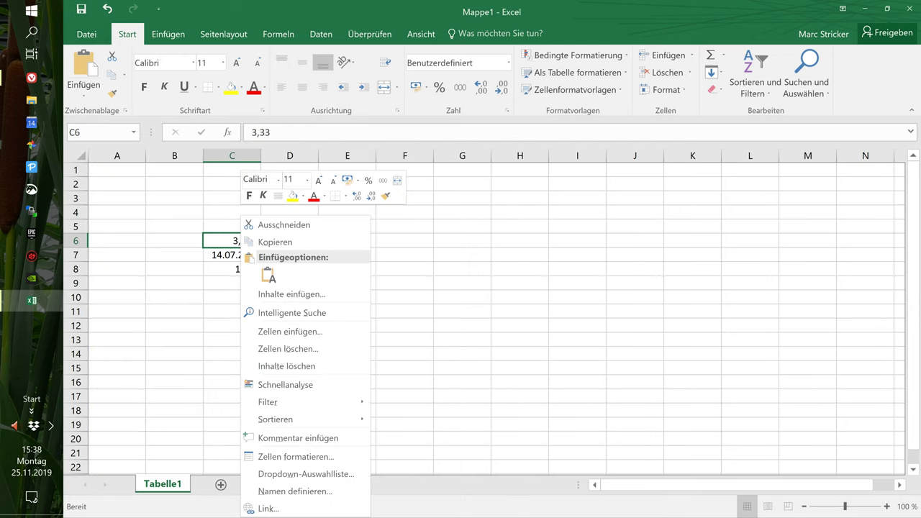
pyautogui.click(294, 456)
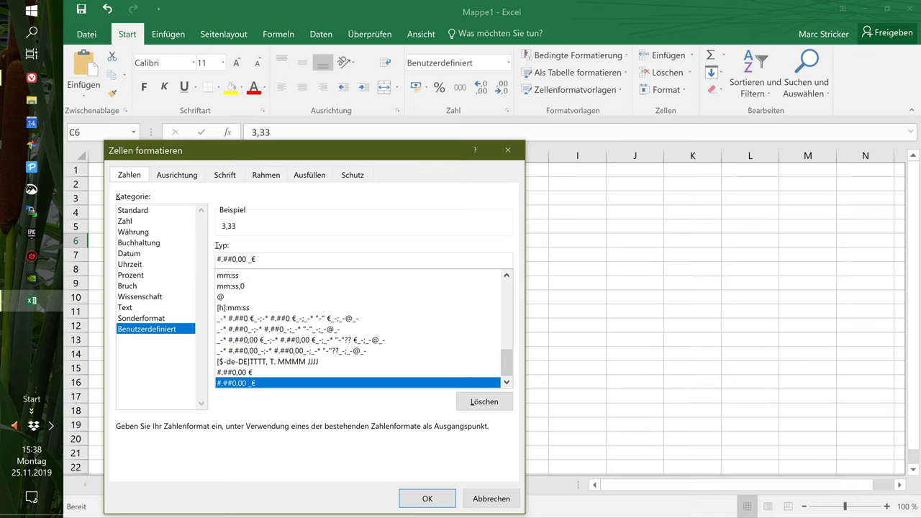
pyautogui.click(141, 318)
pyautogui.click(245, 279)
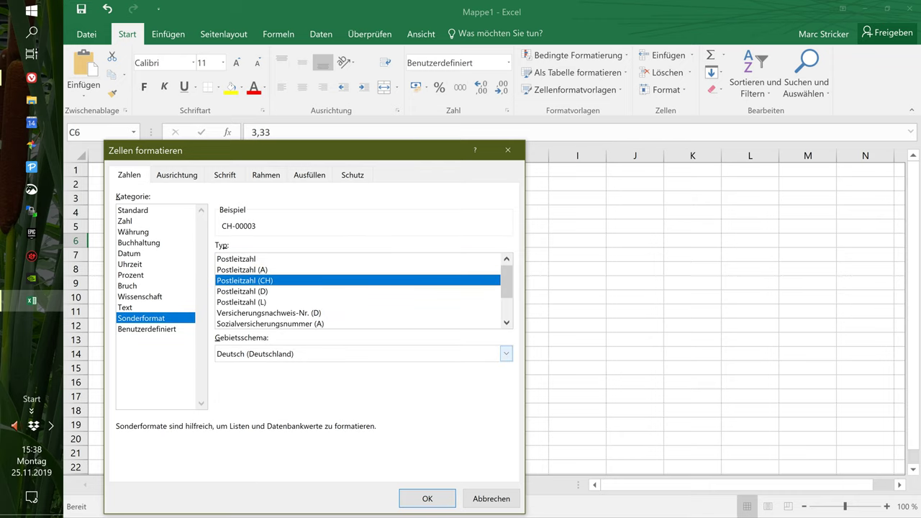
pyautogui.click(427, 499)
# - Apply the Prozent format to C6 so it displays 333%
pyautogui.rightClick(238, 240)
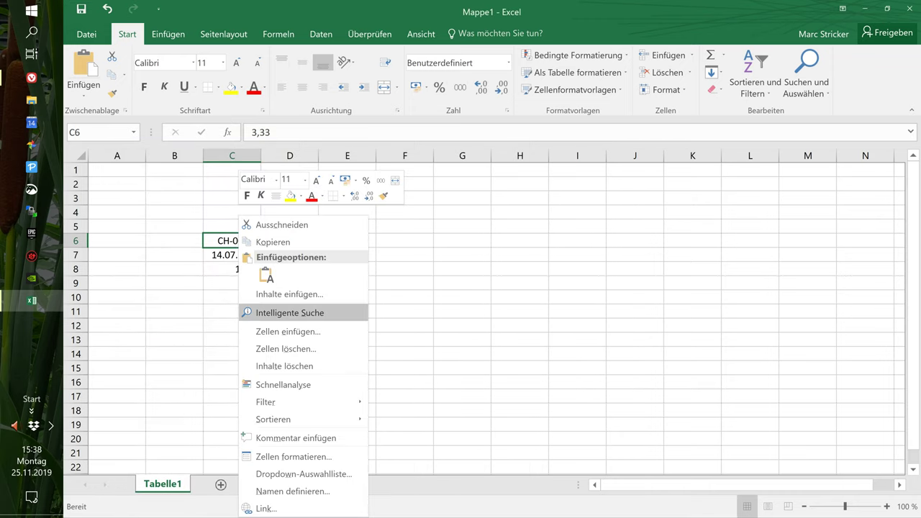
pyautogui.click(291, 457)
pyautogui.press('Up')
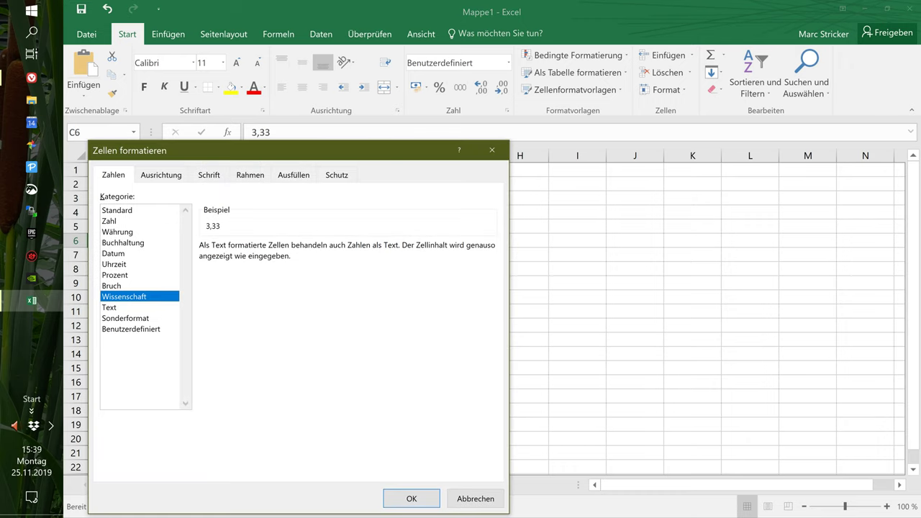
pyautogui.press('Up')
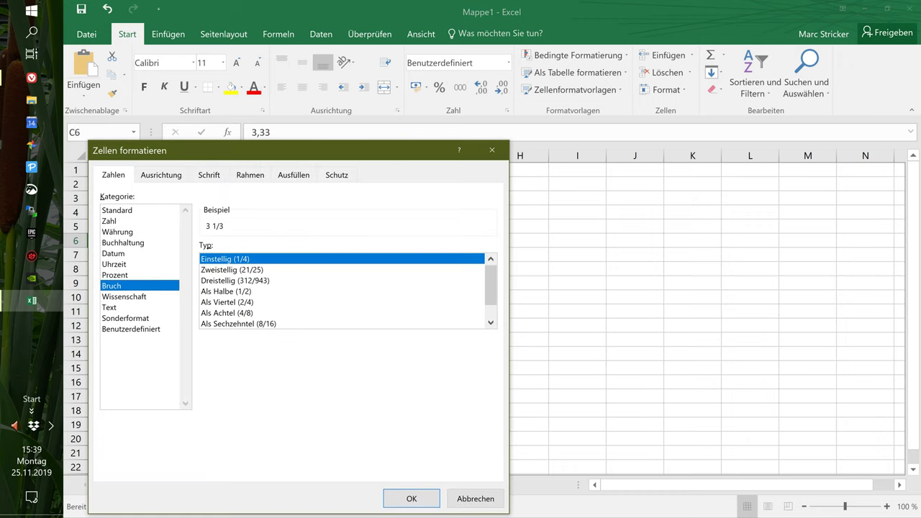
pyautogui.press('Up')
pyautogui.press('Return')
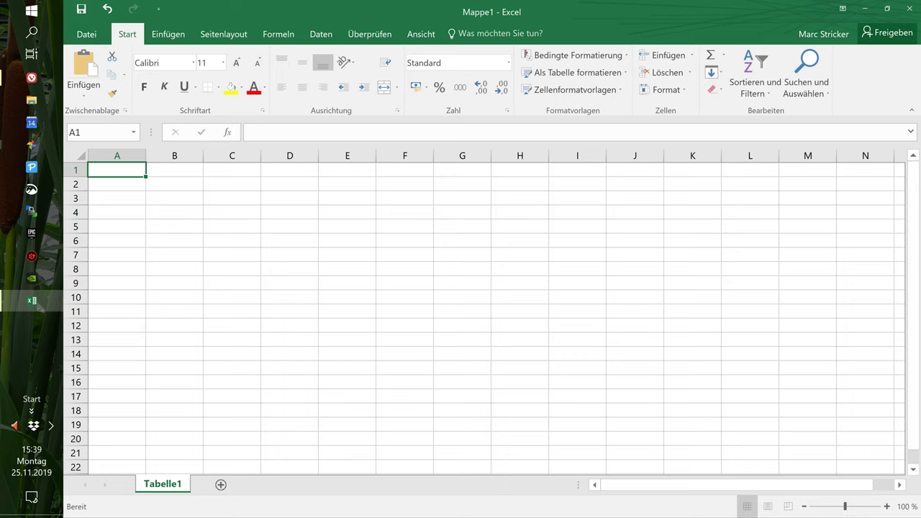
# - Type Montag in A1 and Dienstag in B1, then autofill the weekdays through Sonntag in G1
pyautogui.write('Montag')
pyautogui.click(174, 170)
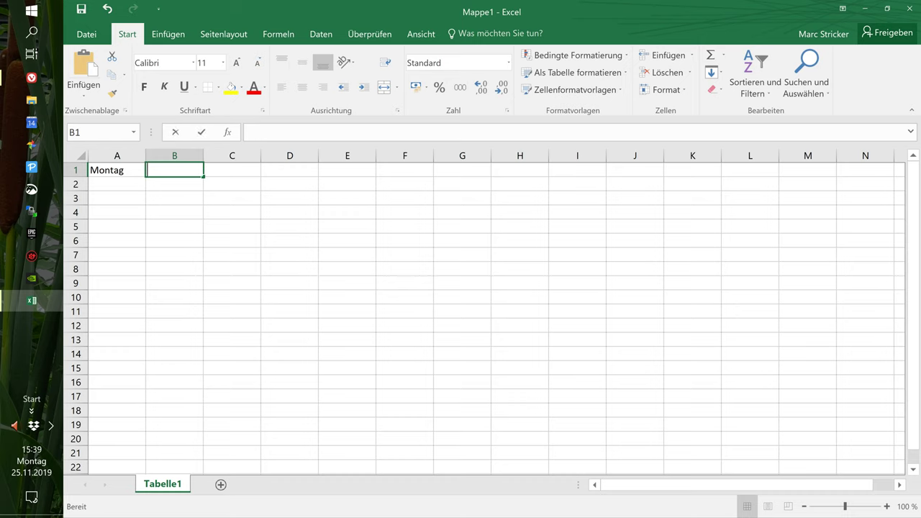
pyautogui.write('Dienstag')
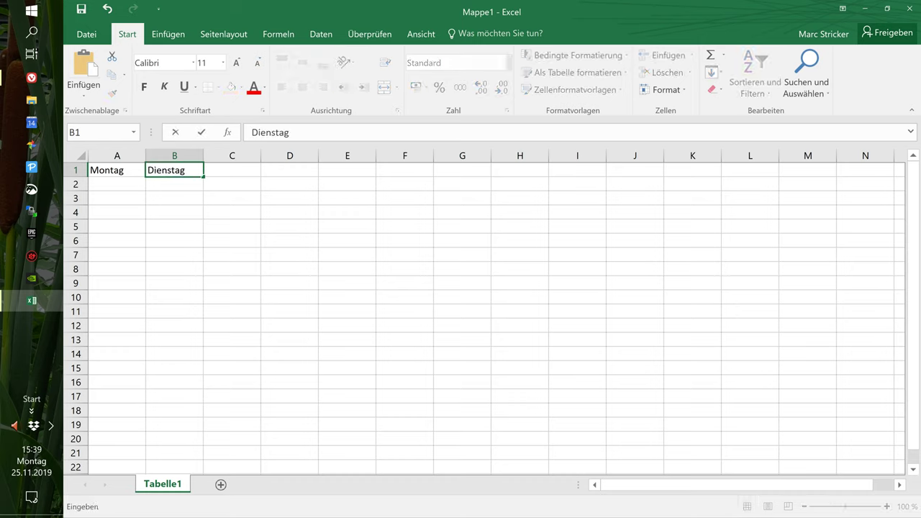
pyautogui.hotkey('ctrl', 'Return')
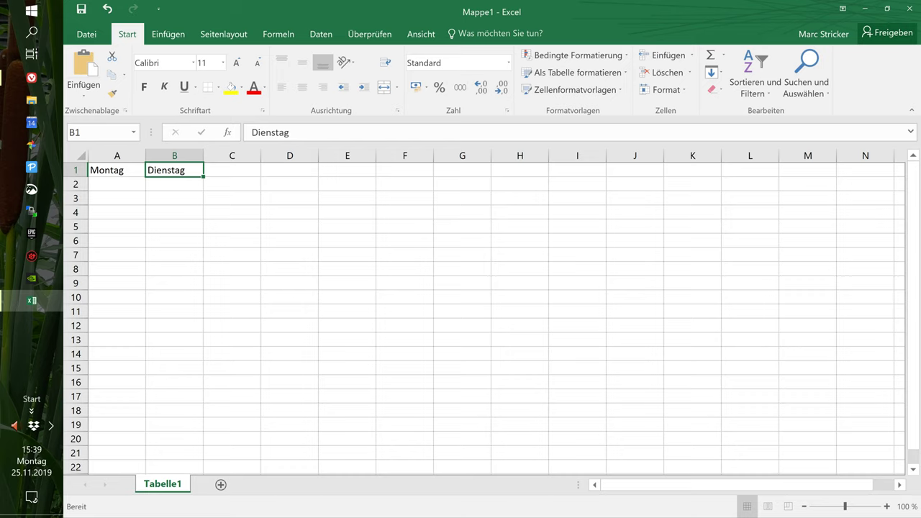
pyautogui.moveTo(204, 177); pyautogui.dragTo(482, 178)
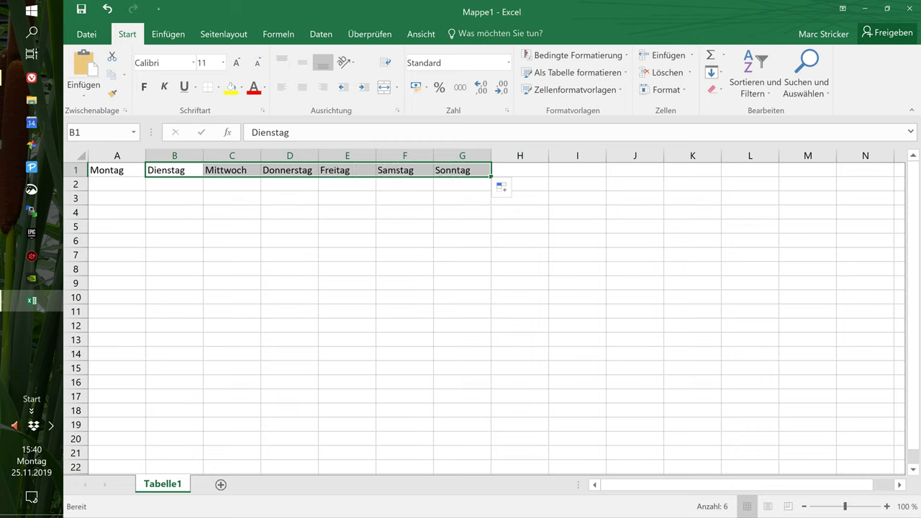
pyautogui.click(462, 185)
pyautogui.moveTo(464, 169); pyautogui.dragTo(93, 170)
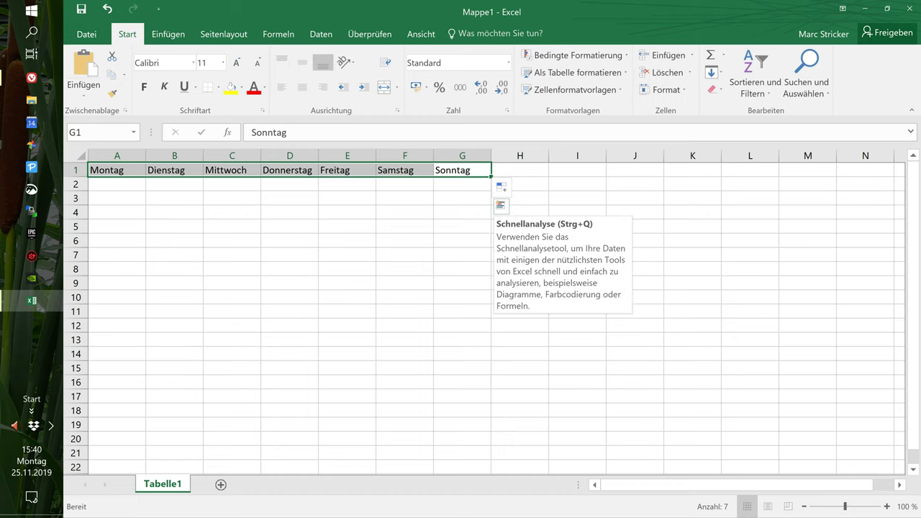
# - Cut the weekday headers A1:G1 and insert them at B1 so they occupy B1:H1
pyautogui.rightClick(105, 171)
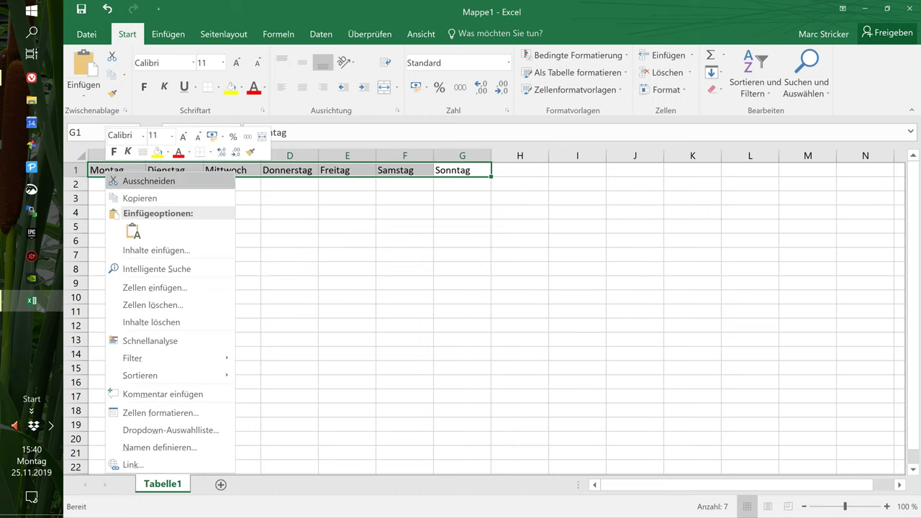
pyautogui.click(148, 181)
pyautogui.click(183, 170)
pyautogui.rightClick(188, 168)
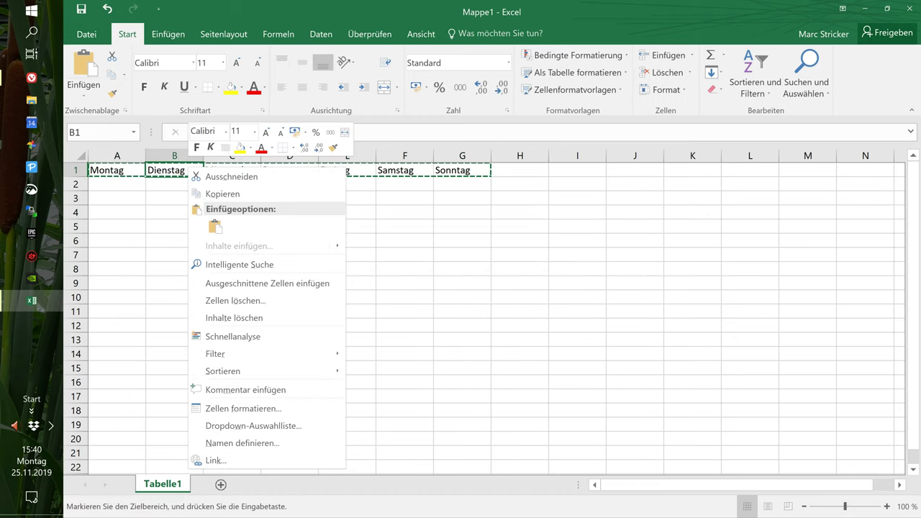
pyautogui.click(266, 283)
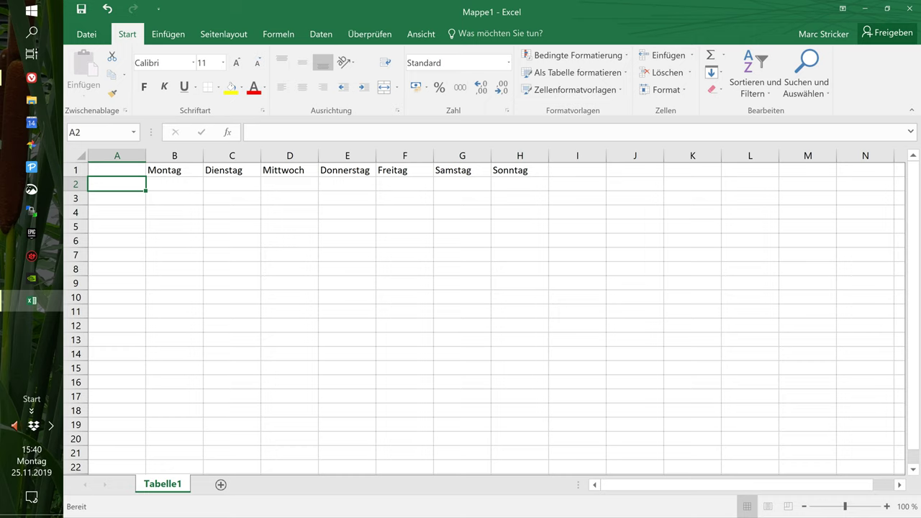
# - Enter 8:00 and 9:00 in A2:A3 and autofill hourly times down to 20:00 in A14
pyautogui.write('8')
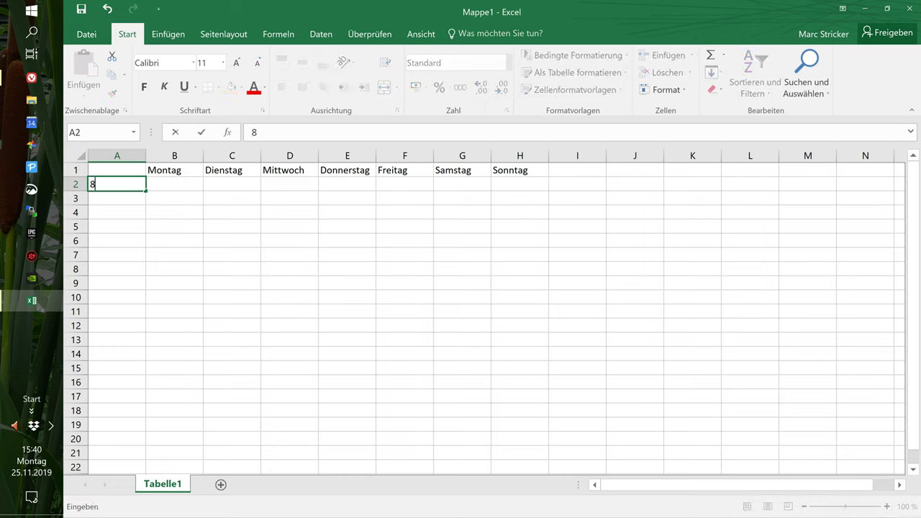
pyautogui.write(':00')
pyautogui.press('Return')
pyautogui.click(117, 185)
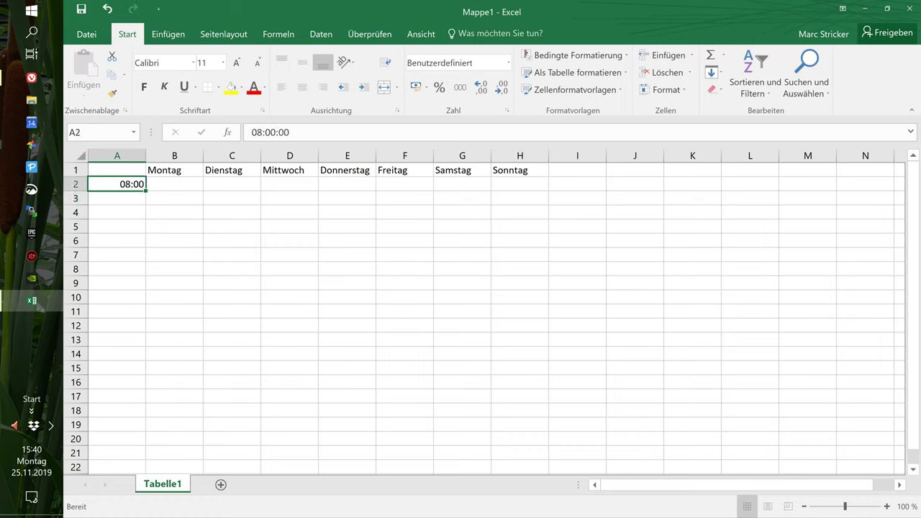
pyautogui.click(116, 198)
pyautogui.write('9:00')
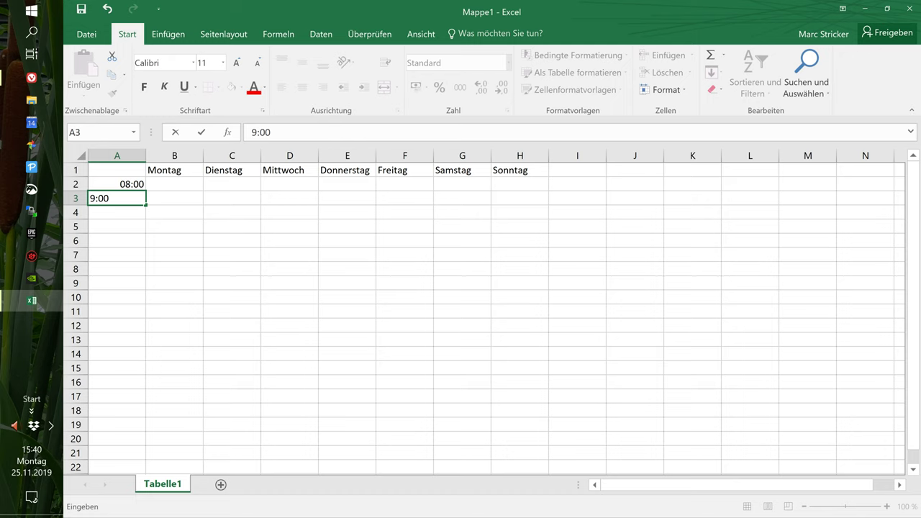
pyautogui.press('Return')
pyautogui.click(116, 198)
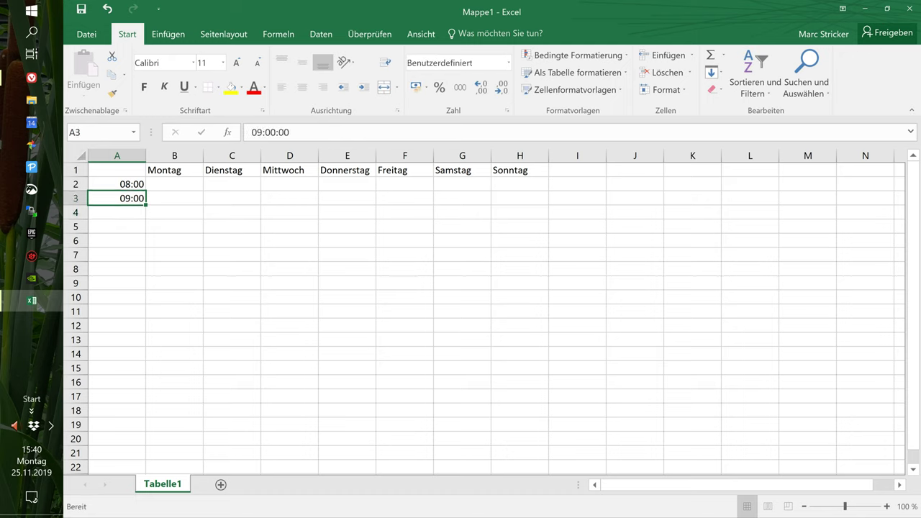
pyautogui.moveTo(145, 205); pyautogui.dragTo(145, 357)
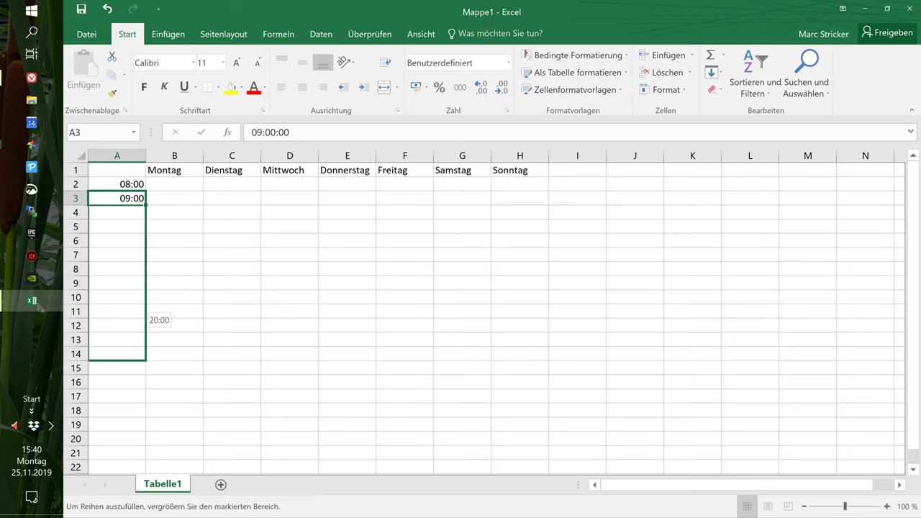
pyautogui.moveTo(145, 356); pyautogui.dragTo(146, 356)
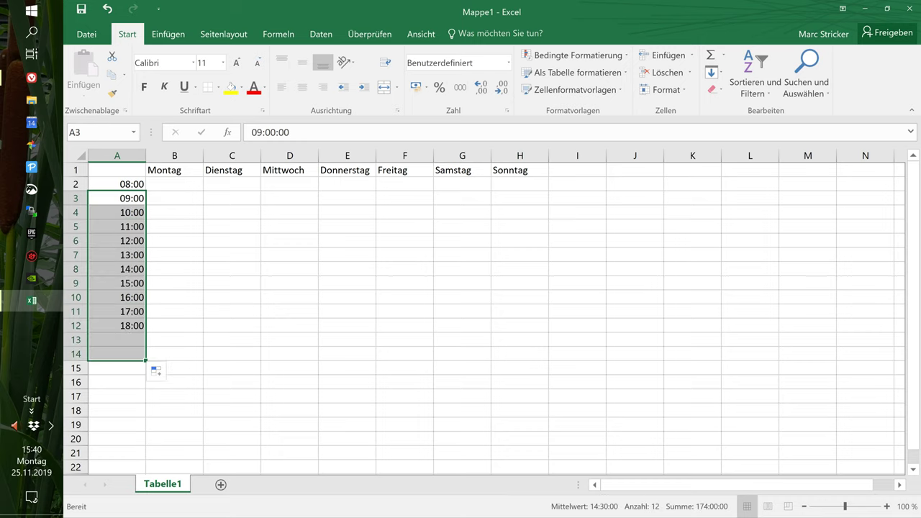
pyautogui.click(174, 225)
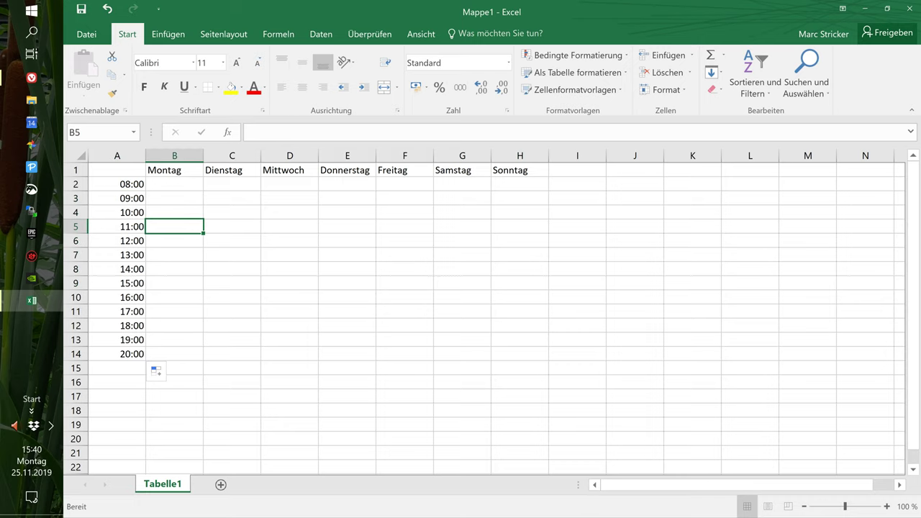
pyautogui.moveTo(117, 169)
pyautogui.mouseDown()
pyautogui.moveTo(520, 340)
pyautogui.moveTo(520, 353)
pyautogui.mouseUp()
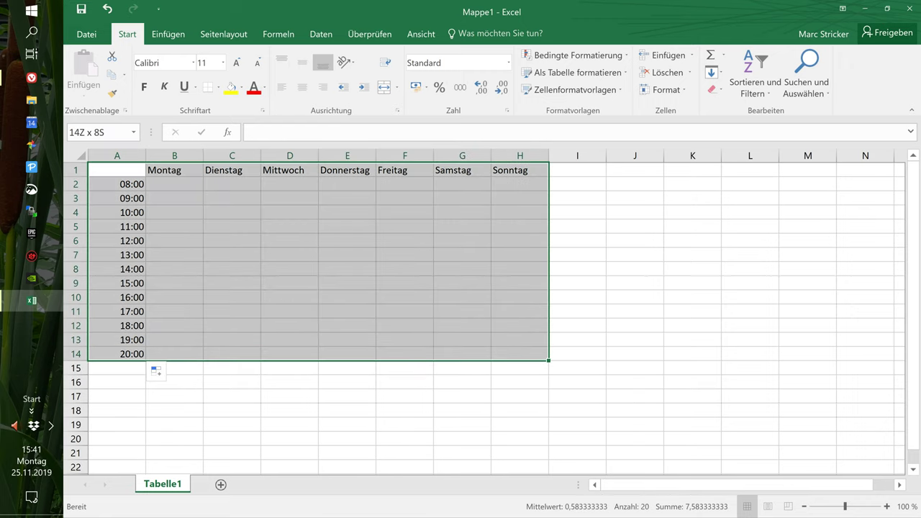
# - Shift the timetable down one row and type the title Stundenplan in D1
pyautogui.moveTo(317, 360); pyautogui.dragTo(316, 374)
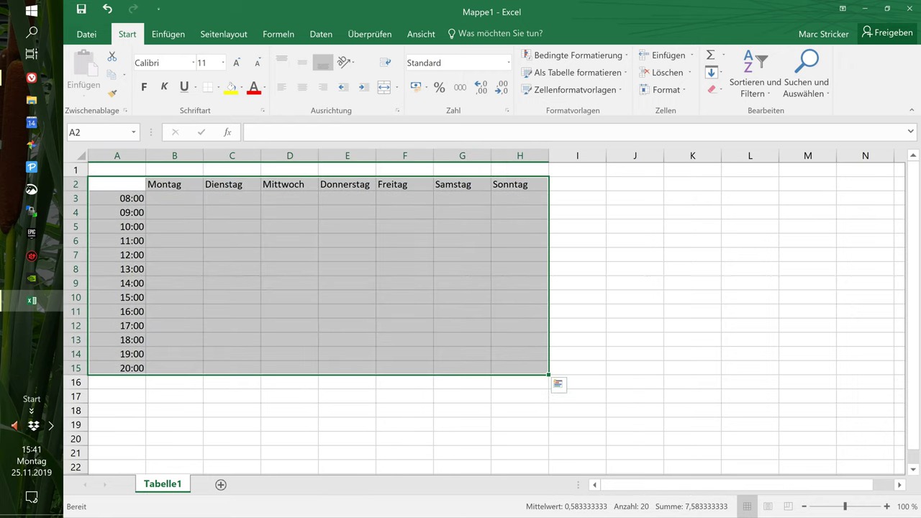
pyautogui.click(290, 169)
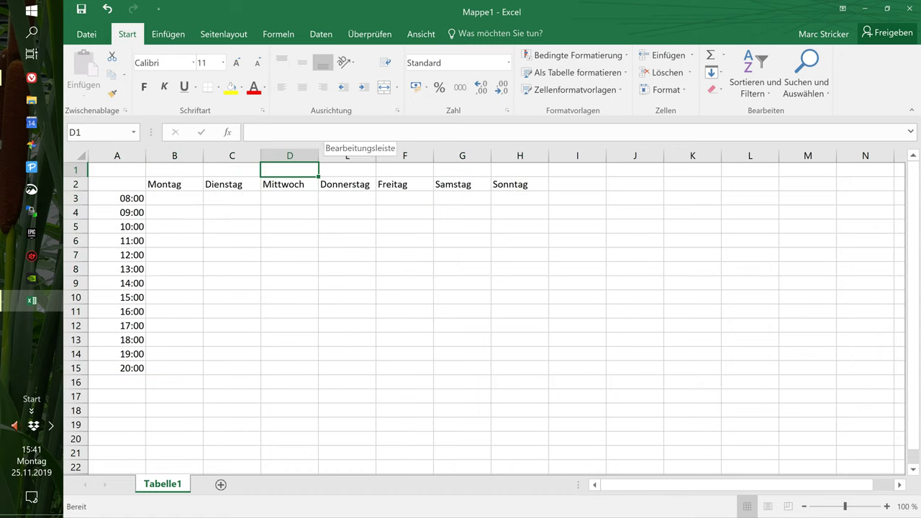
pyautogui.write('S')
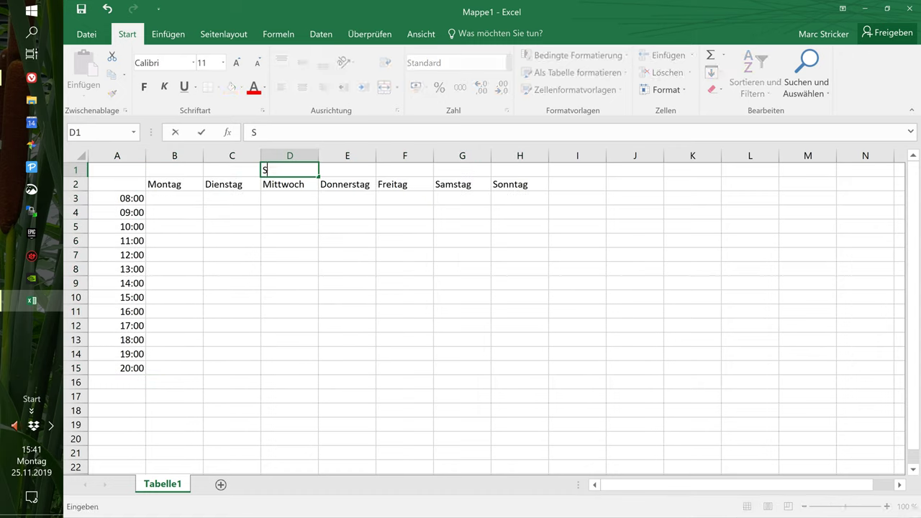
pyautogui.write('tunden')
pyautogui.write('plan')
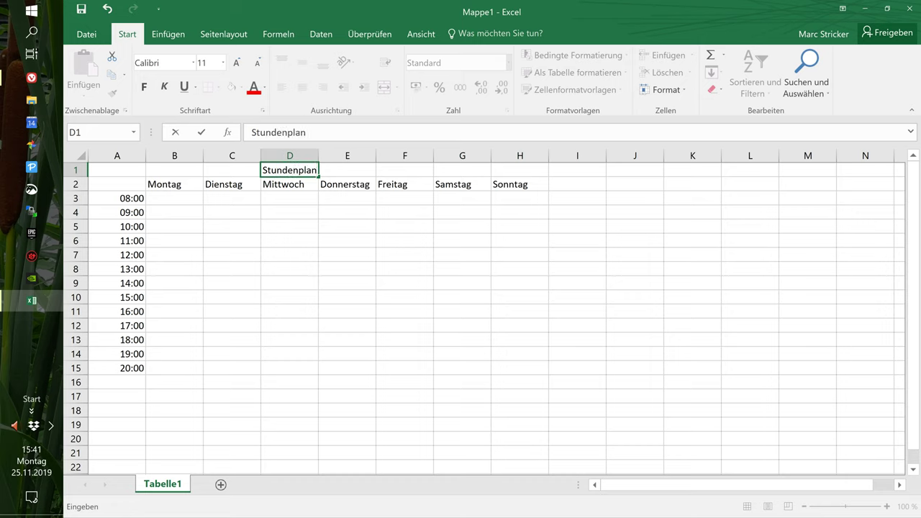
pyautogui.moveTo(263, 169); pyautogui.dragTo(317, 170)
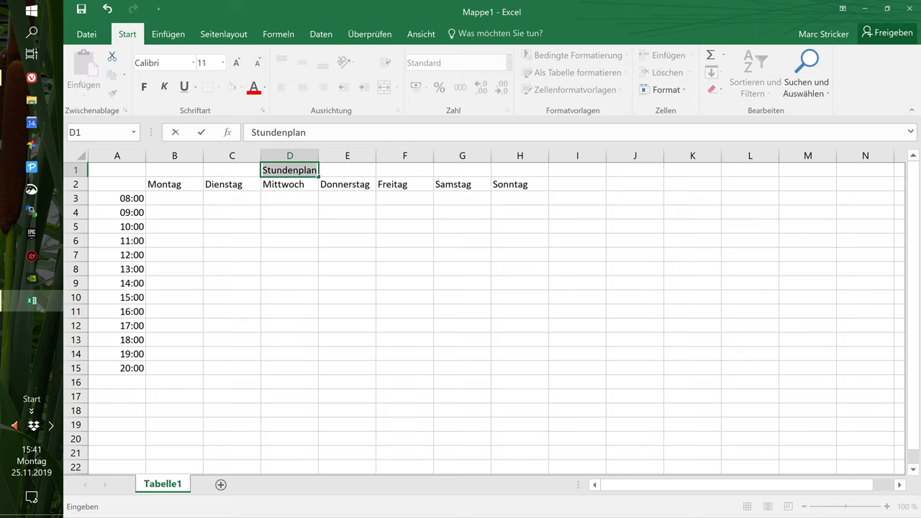
pyautogui.press('Tab')
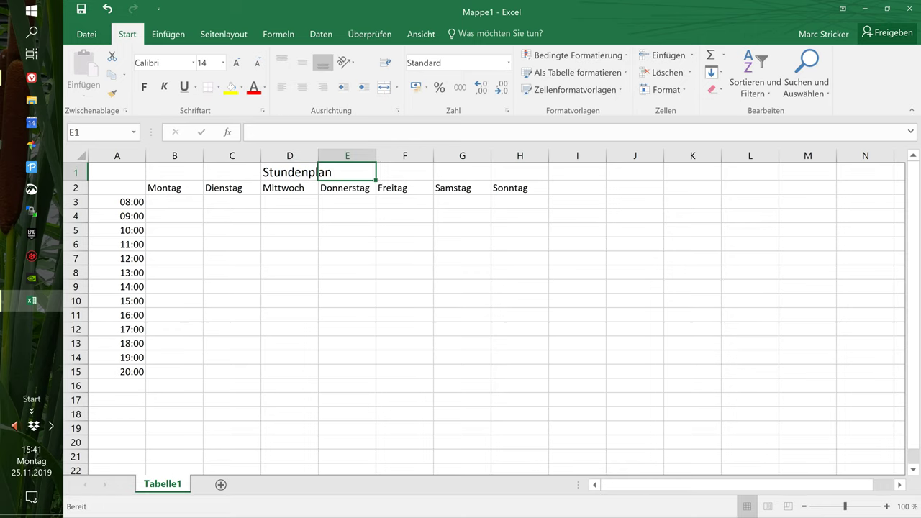
# - Type a test entry 'asad' in E1, then clear it so E1 stays empty
pyautogui.click(317, 172)
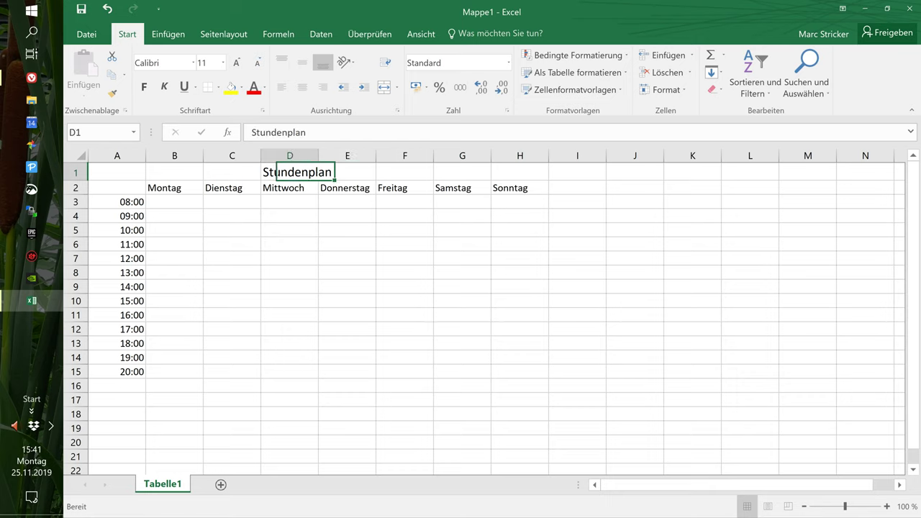
pyautogui.click(321, 172)
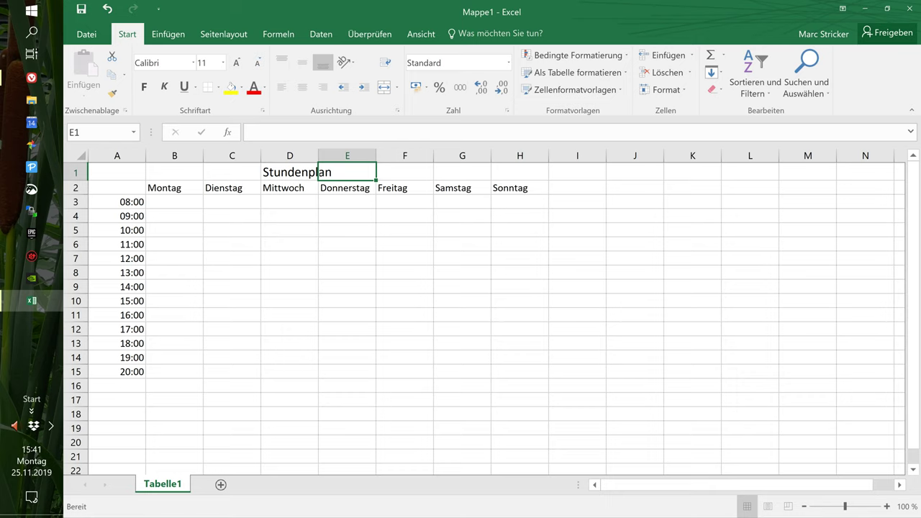
pyautogui.write('asad')
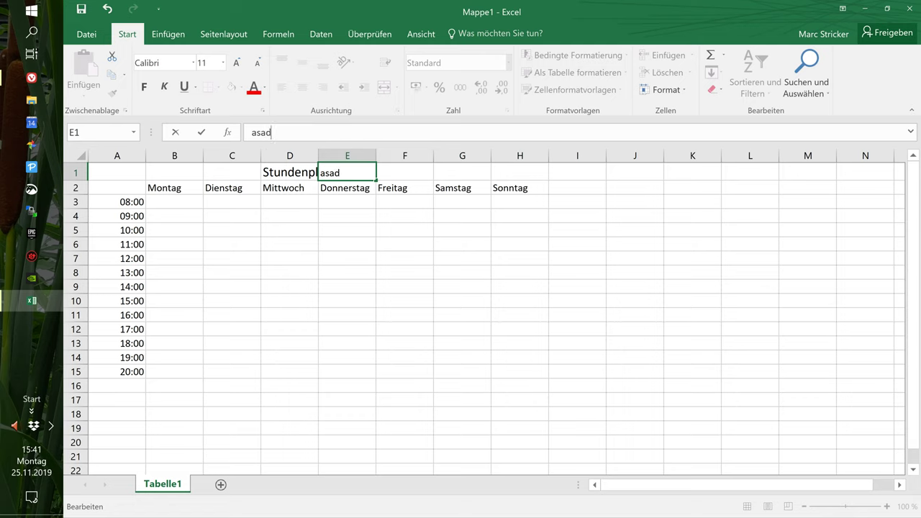
pyautogui.press('Return')
pyautogui.press('Return')
pyautogui.press('Up')
pyautogui.press('Up')
pyautogui.press('Left')
pyautogui.press('Right')
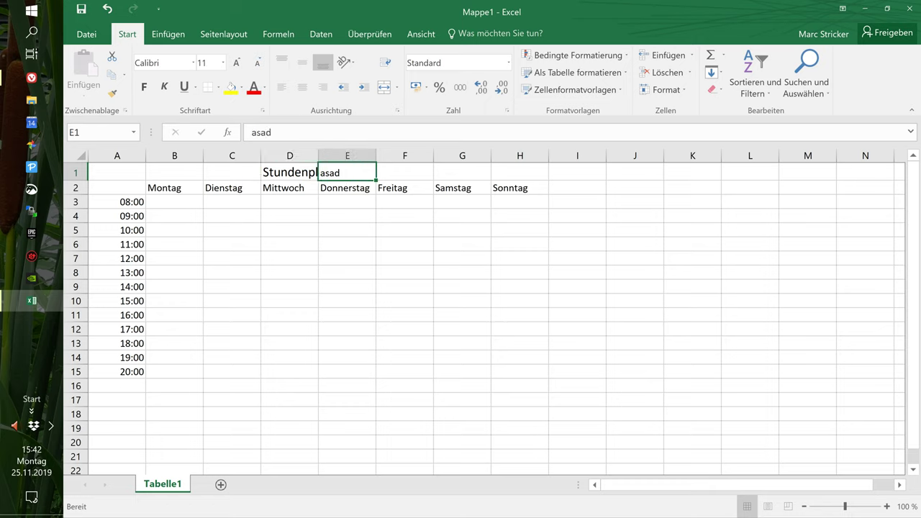
pyautogui.press('BackSpace')
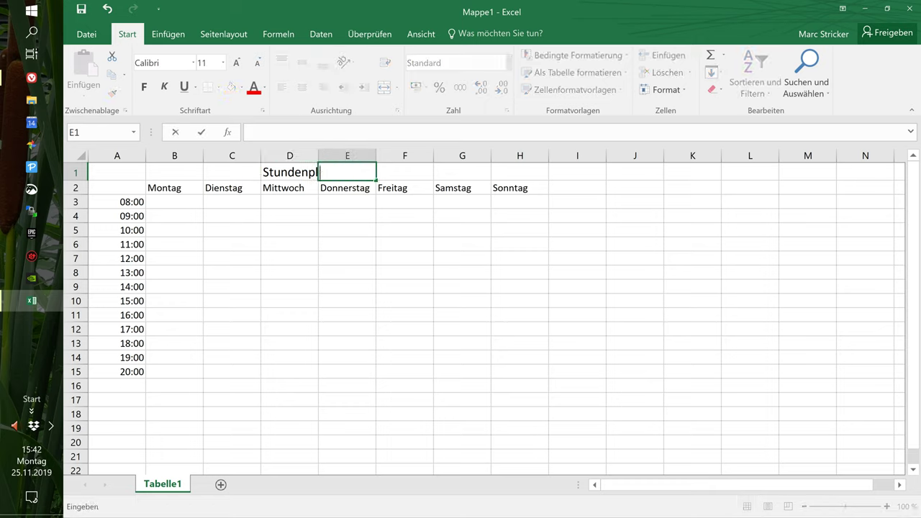
pyautogui.click(347, 215)
# - Merge and centre the Stundenplan title across A1:H1
pyautogui.click(289, 172)
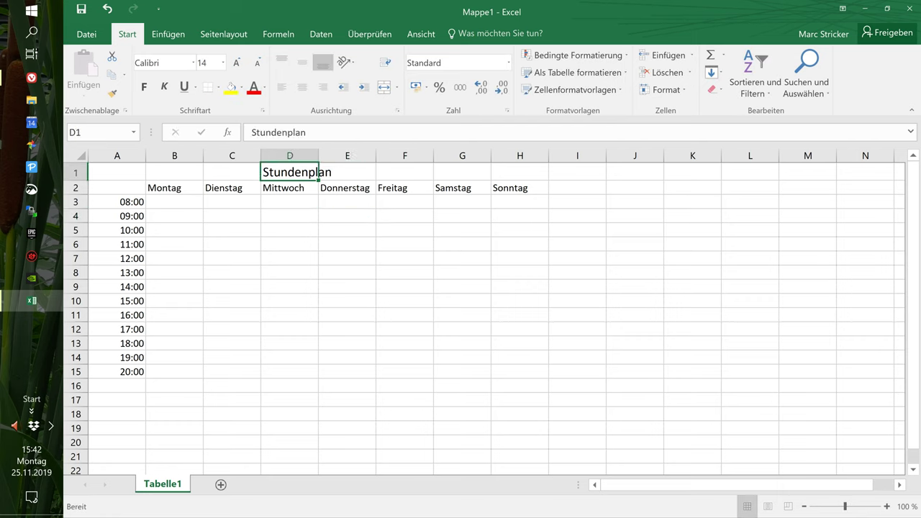
pyautogui.click(346, 155)
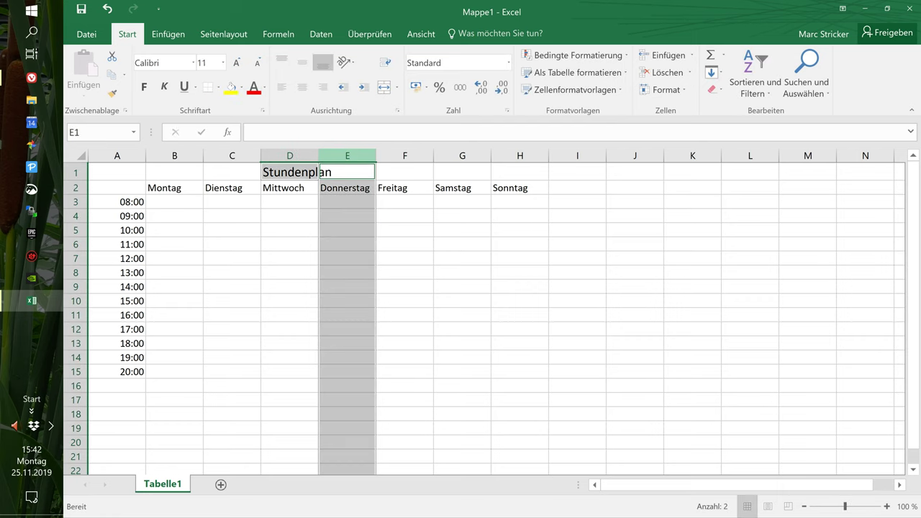
pyautogui.click(289, 172)
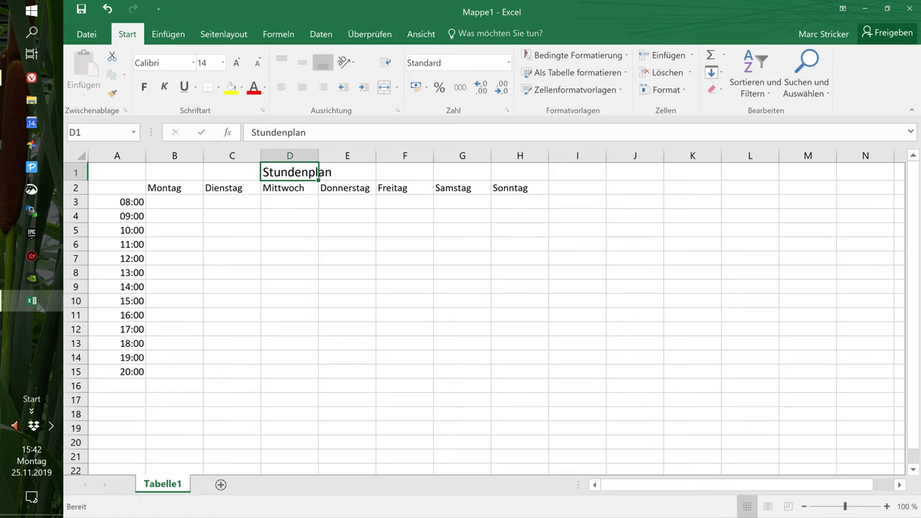
pyautogui.keyDown('ctrl'); pyautogui.click(346, 172); pyautogui.keyUp('ctrl')
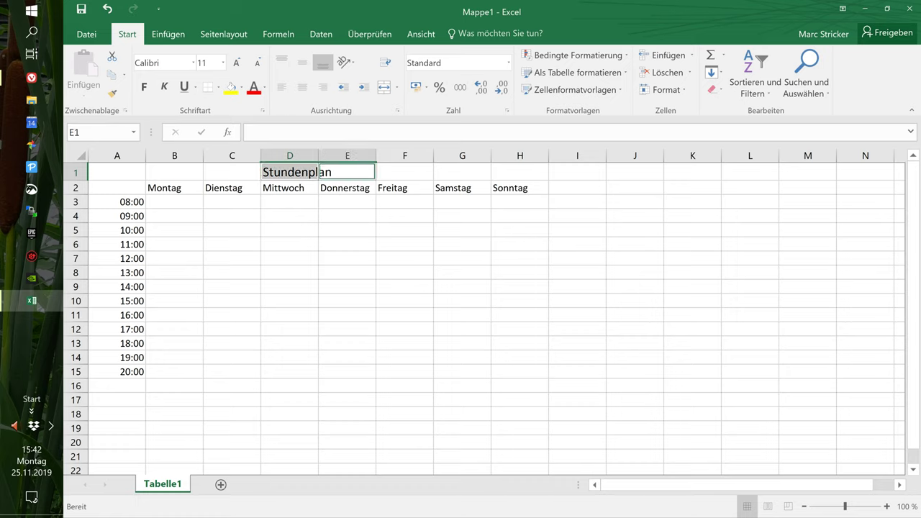
pyautogui.rightClick(347, 172)
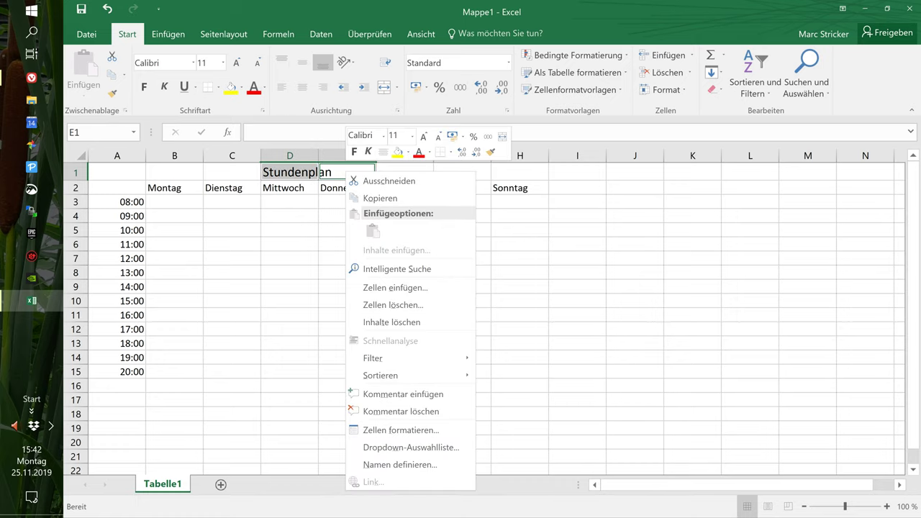
pyautogui.click(384, 87)
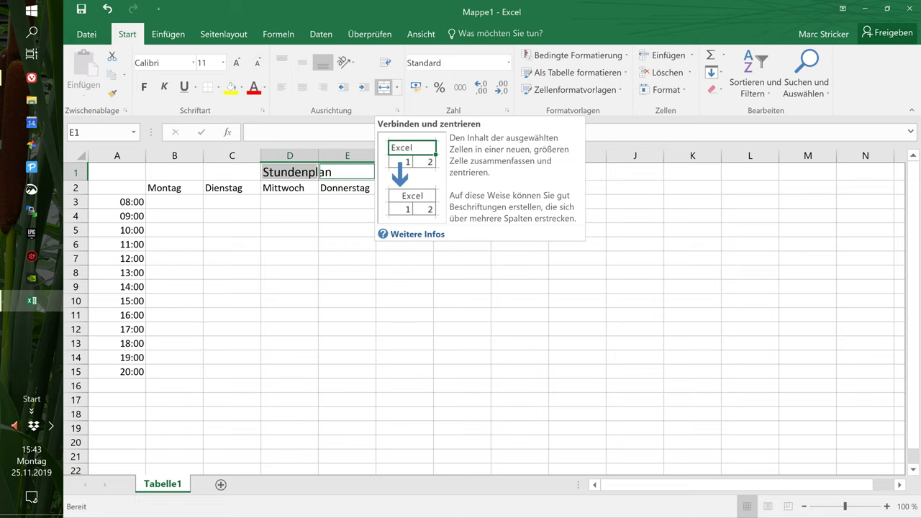
pyautogui.click(397, 88)
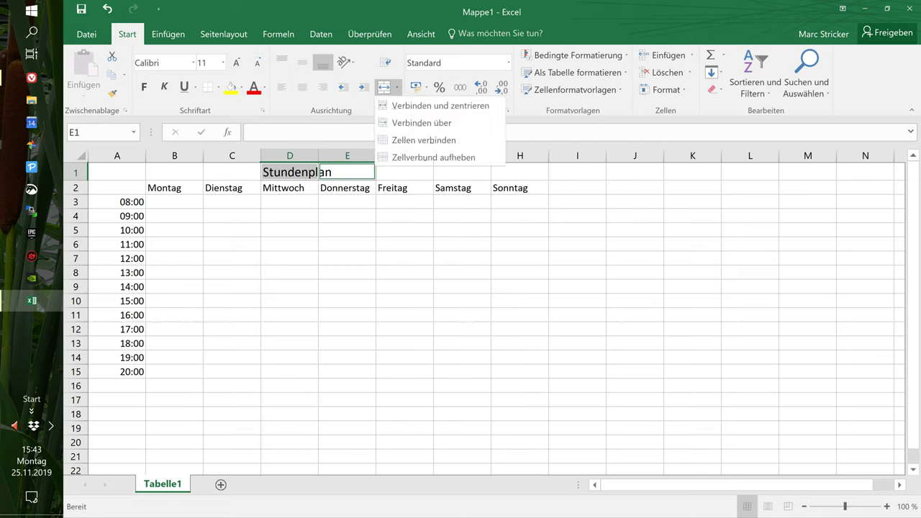
pyautogui.hotkey('ctrl', 'z')
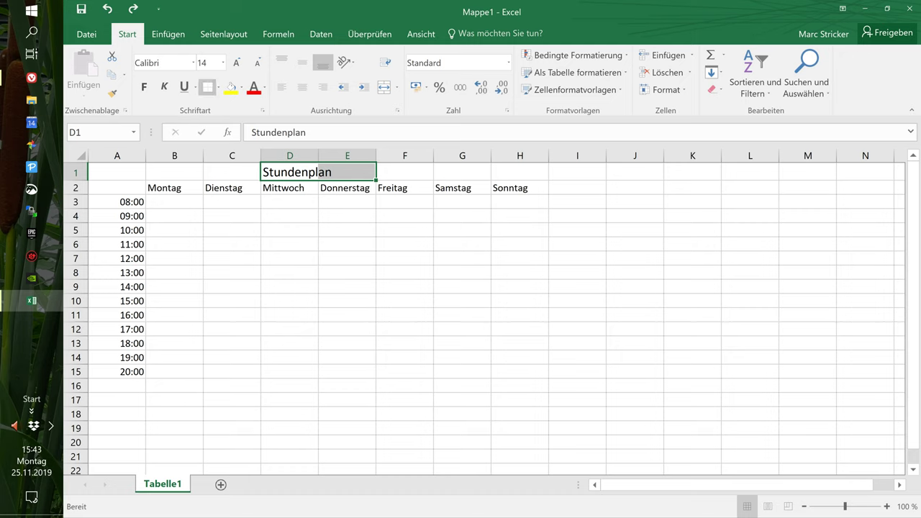
pyautogui.hotkey('ctrl', 'y')
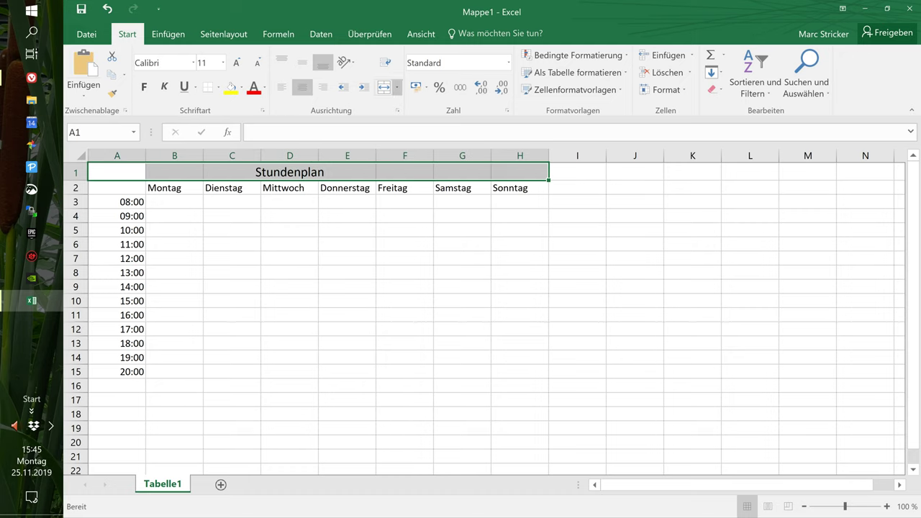
# - Give the merged title an outside border and a green fill
pyautogui.click(218, 87)
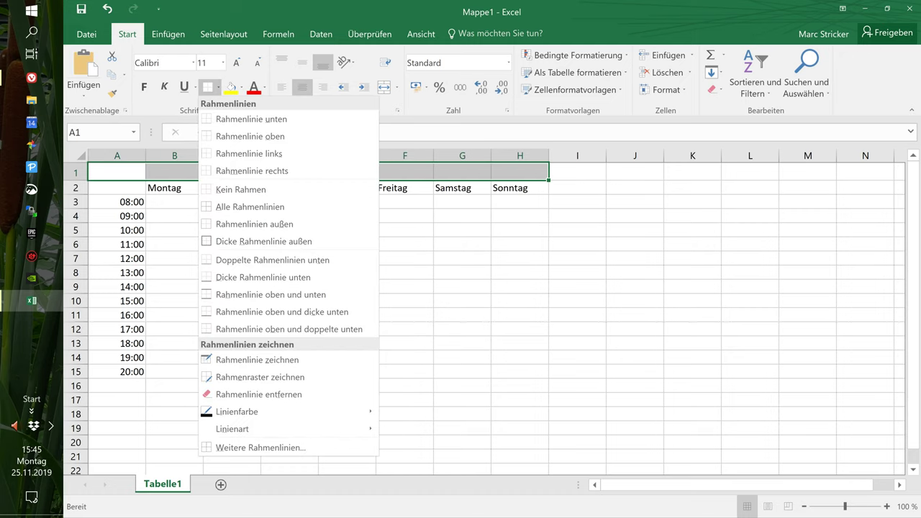
pyautogui.click(254, 224)
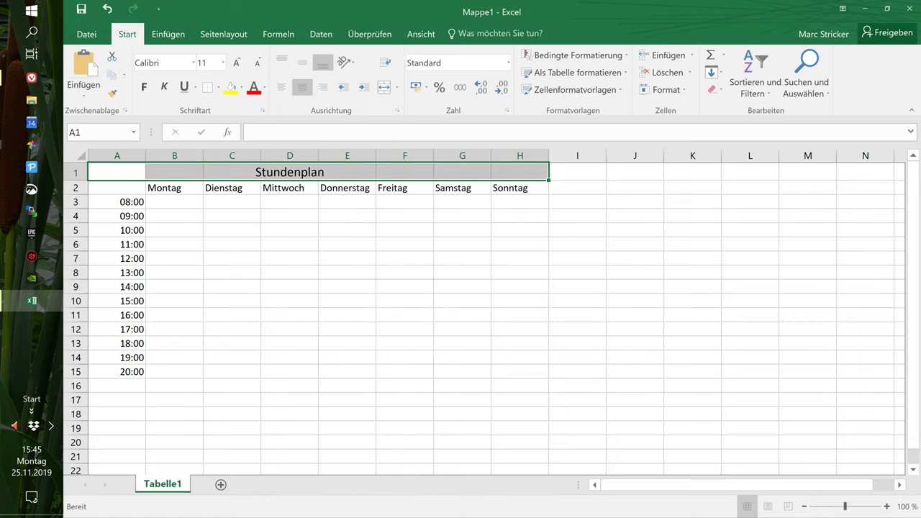
pyautogui.click(346, 201)
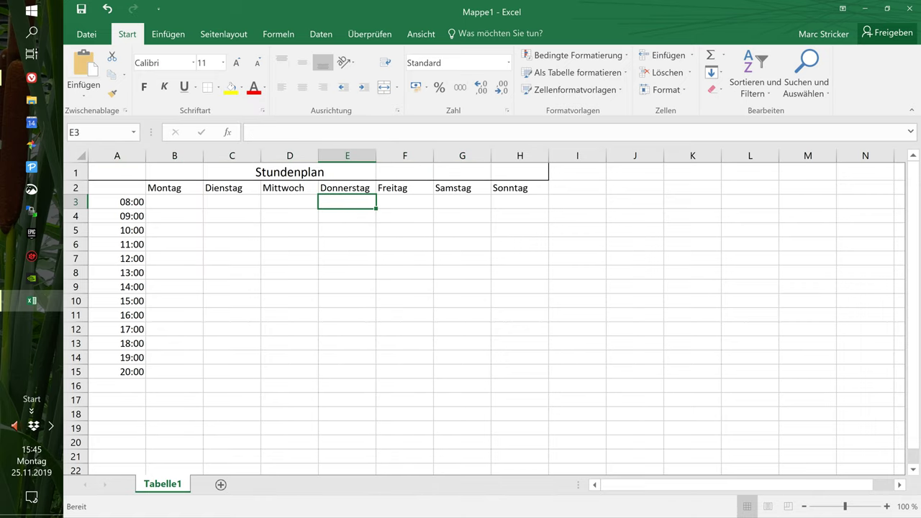
pyautogui.moveTo(115, 172); pyautogui.dragTo(518, 172)
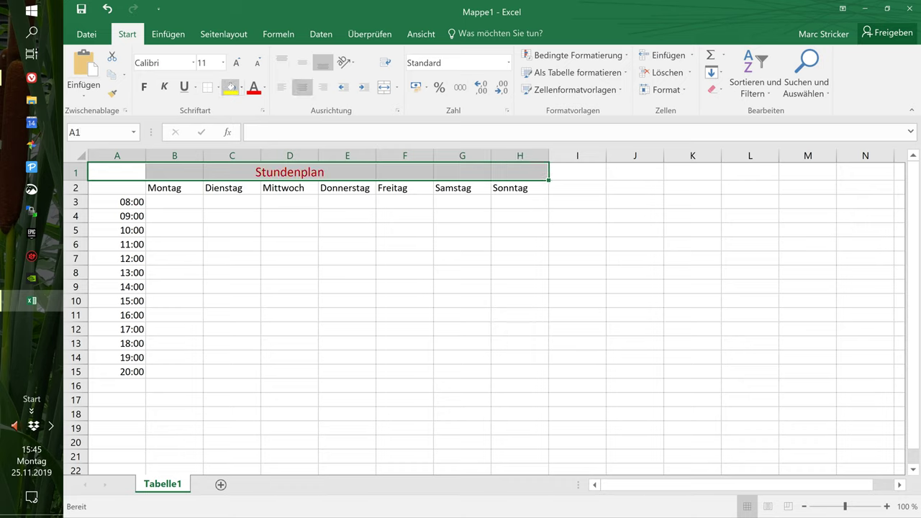
pyautogui.click(242, 87)
pyautogui.click(320, 115)
pyautogui.click(289, 202)
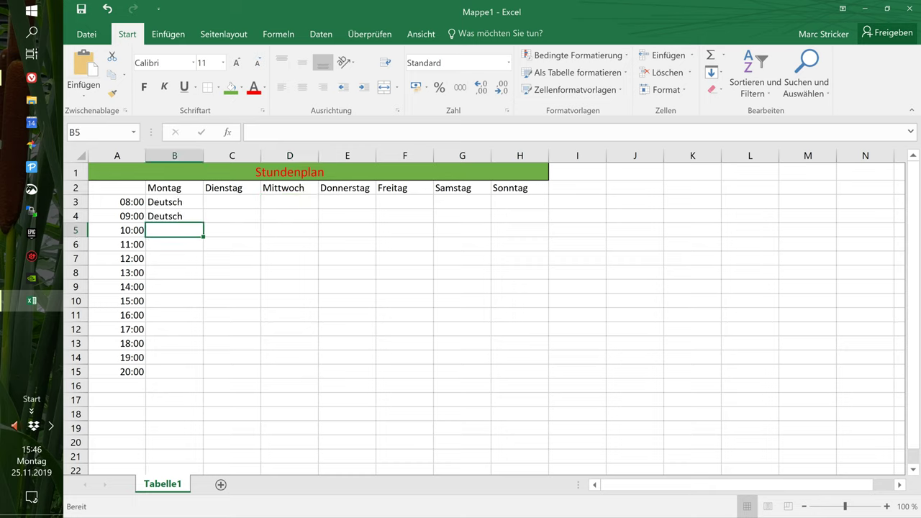
# - Enter Mathe in B5 and B6 and Sport in B7 and B8 for Montag
pyautogui.write('Mathe')
pyautogui.press('Return')
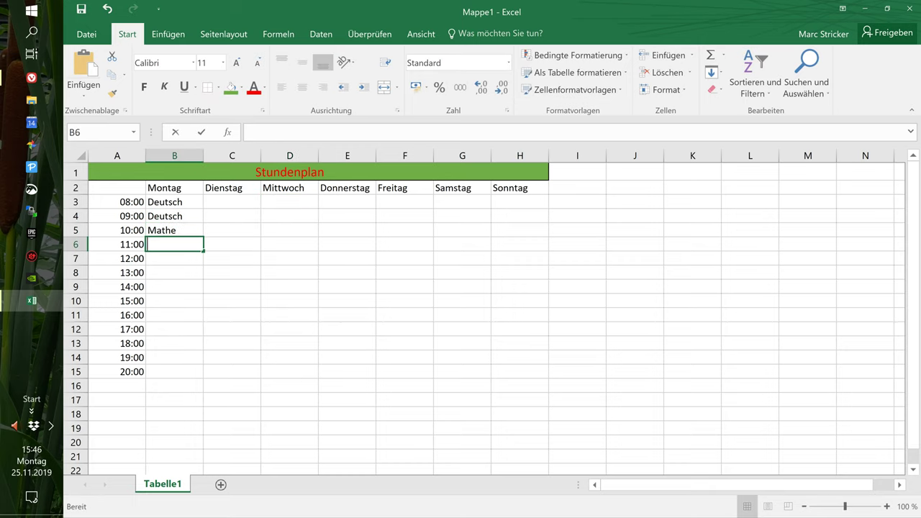
pyautogui.write('Mathe')
pyautogui.press('Return')
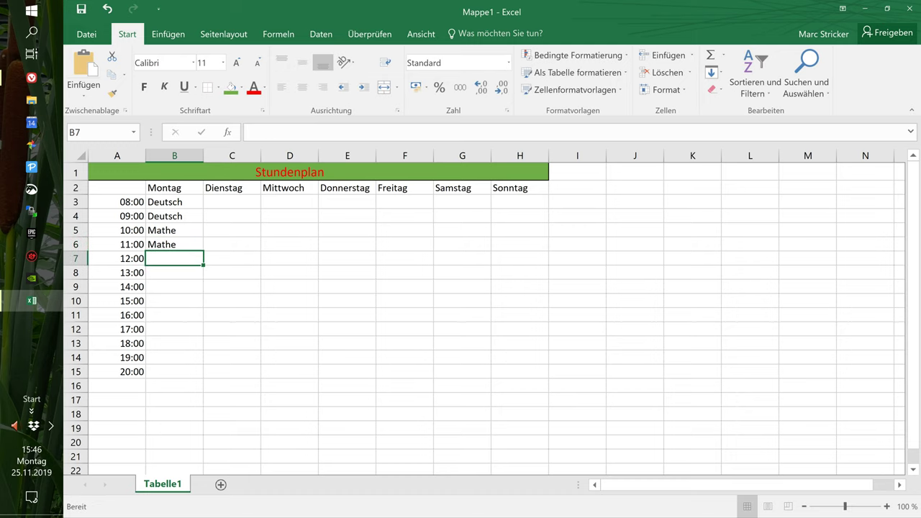
pyautogui.write('Sport')
pyautogui.press('Return')
pyautogui.write('S')
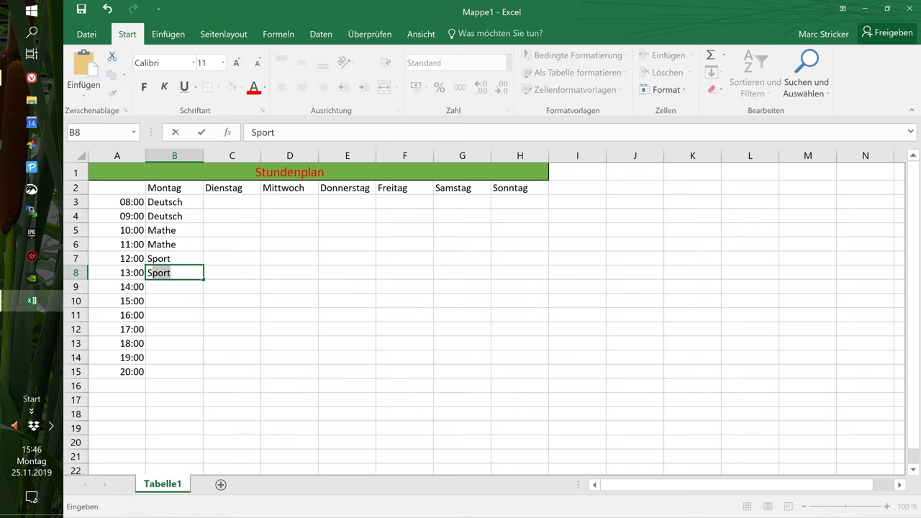
pyautogui.click(232, 272)
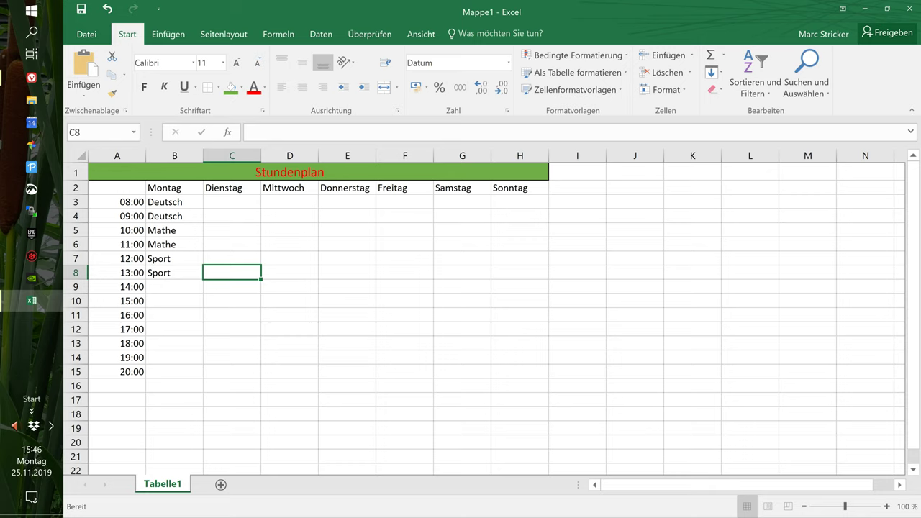
pyautogui.doubleClick(175, 287)
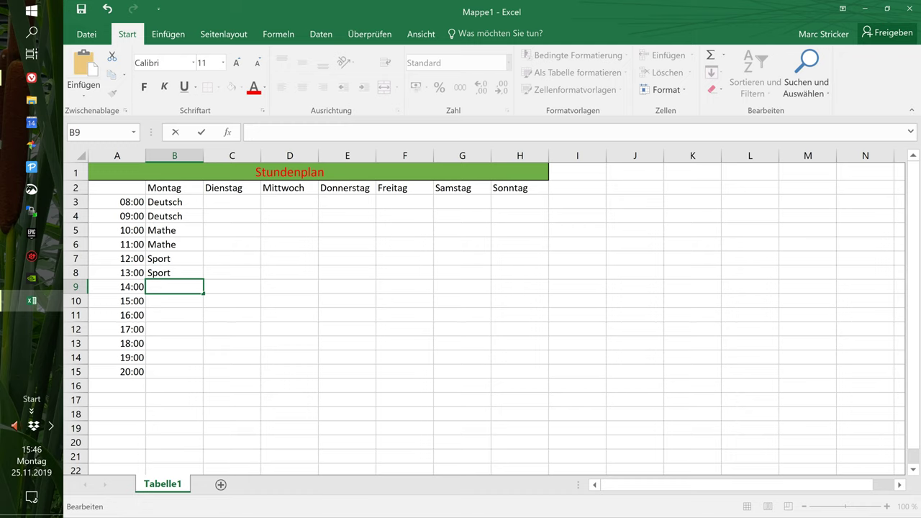
# - Insert a new blank sheet Tabelle2 with Shift+F11 and switch between the two sheets
pyautogui.hotkey('shift', 'F11')
pyautogui.hotkey('ctrl', 'pageup')
pyautogui.hotkey('ctrl', 'pagedown')
pyautogui.hotkey('ctrl', 'pageup')
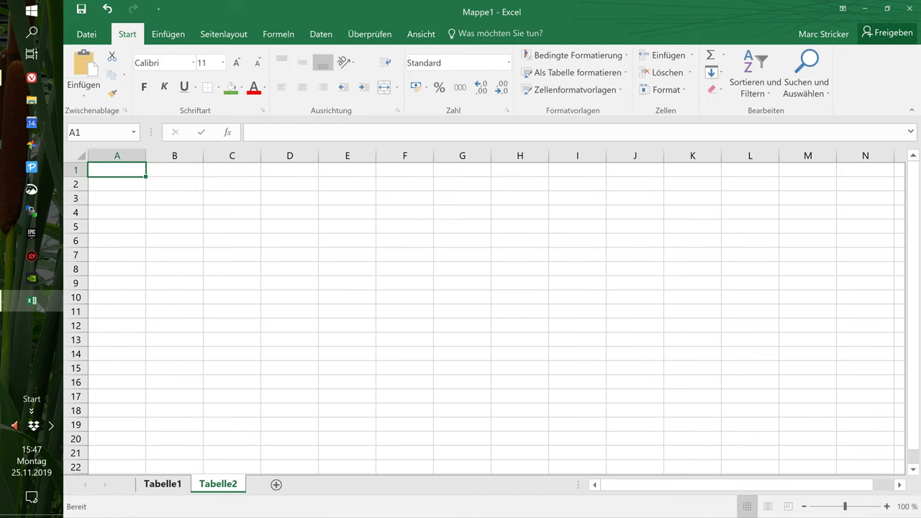
# - On Tabelle2, enter 5678 in cell C3
pyautogui.hotkey('ctrl', 'pagedown')
pyautogui.hotkey('ctrl', 'shift', 'pageup')
pyautogui.hotkey('ctrl', 'pageup')
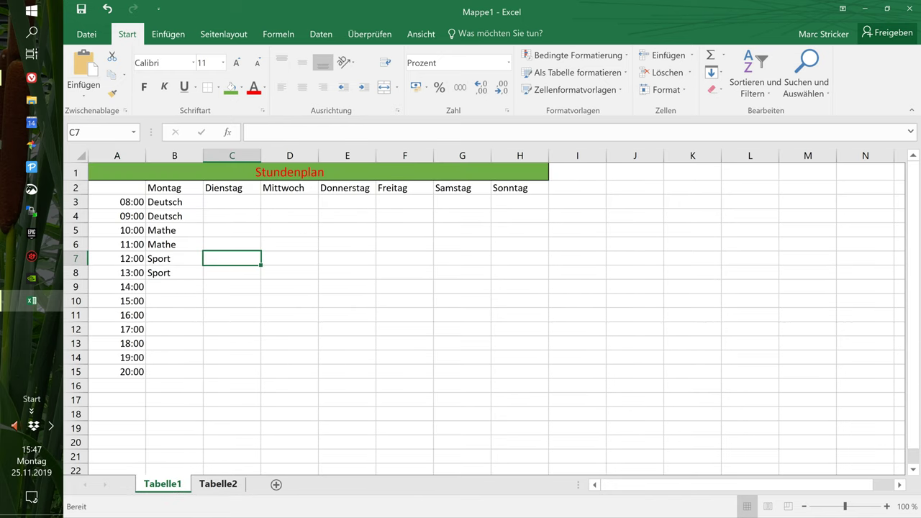
pyautogui.hotkey('ctrl', 'pagedown')
pyautogui.press('Down')
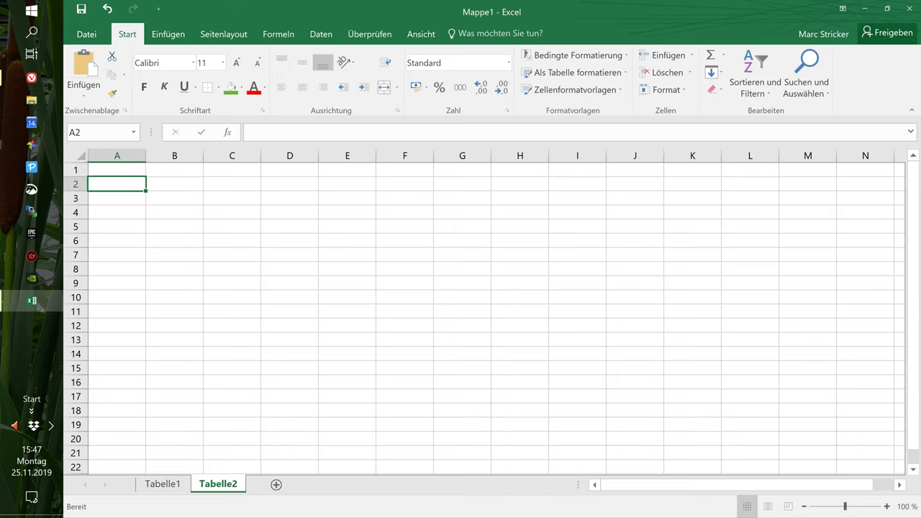
pyautogui.press('Right')
pyautogui.press('Right')
pyautogui.press('Down')
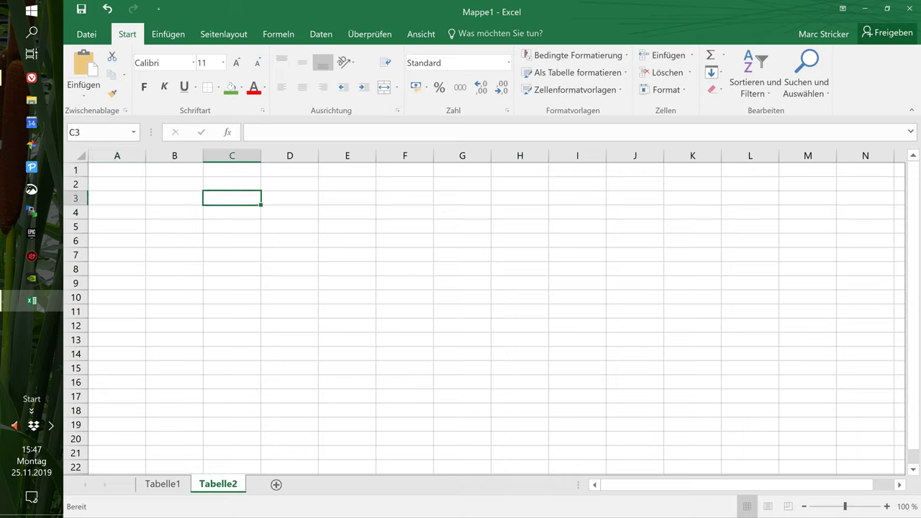
pyautogui.write('5678')
pyautogui.press('Return')
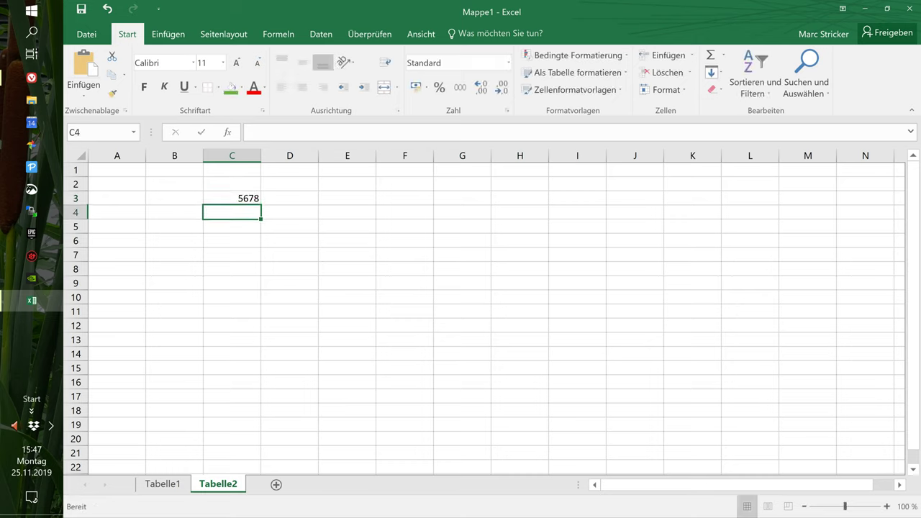
# - Put a '-' label in B4 and the number 4321 in C4
pyautogui.press('Left')
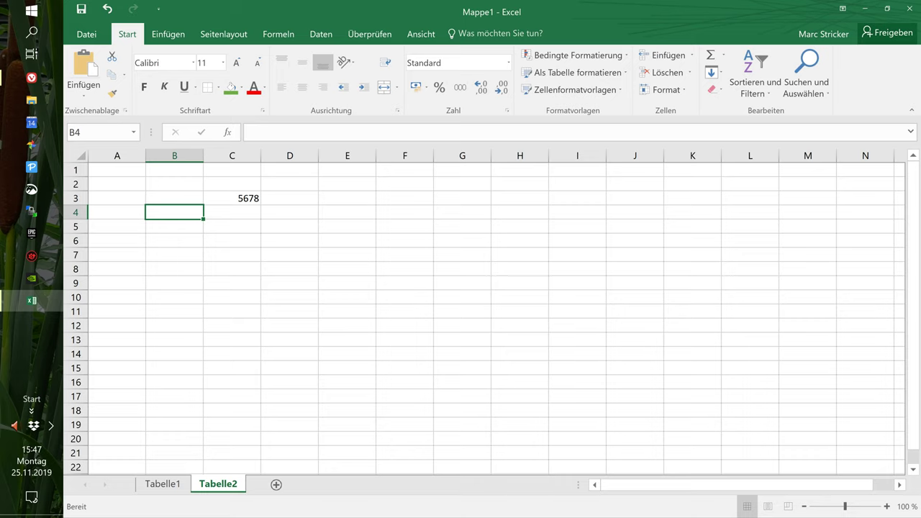
pyautogui.write('=')
pyautogui.press('Right')
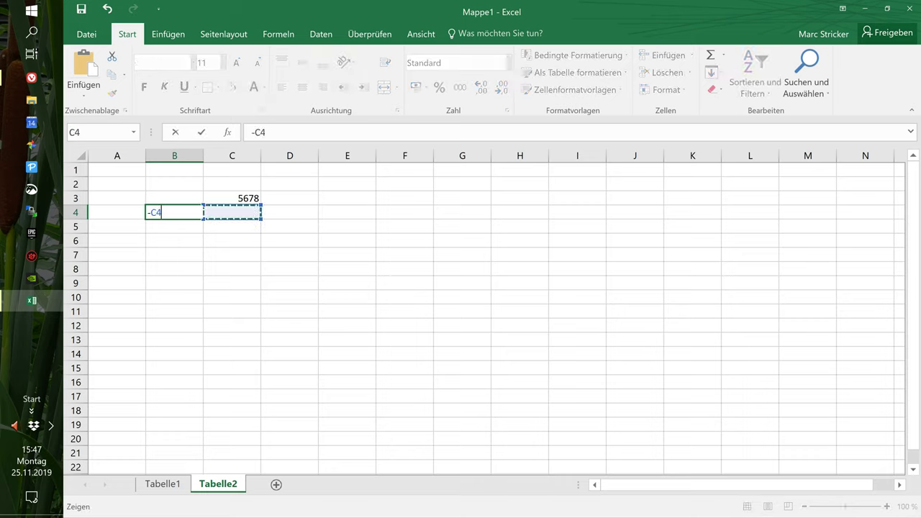
pyautogui.press('BackSpace')
pyautogui.press('BackSpace')
pyautogui.press('BackSpace')
pyautogui.write('"')
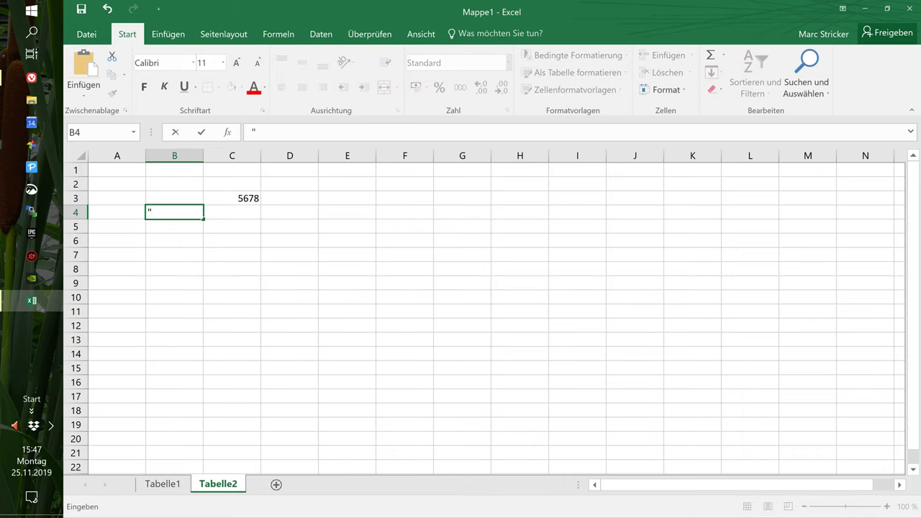
pyautogui.write('-"')
pyautogui.press('Tab')
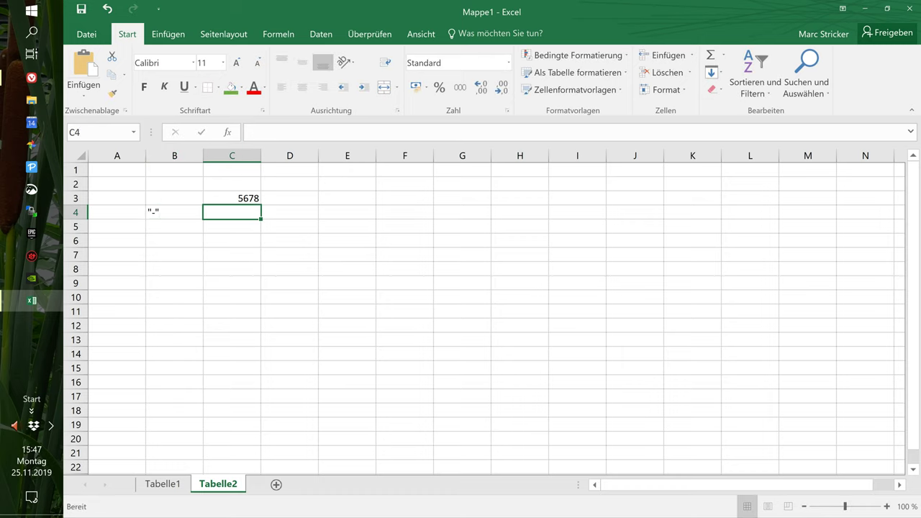
pyautogui.write('4321')
pyautogui.press('Return')
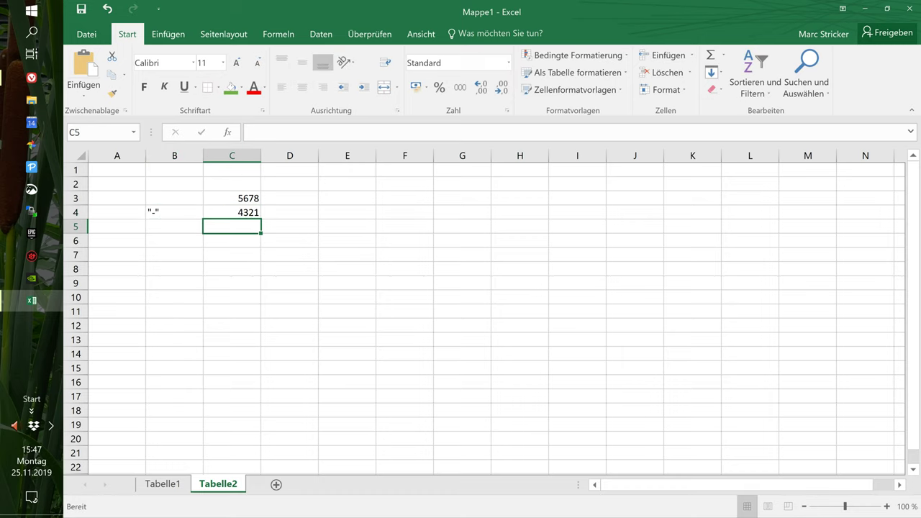
# - Label B5 with '=' and clear a stray entry from B6
pyautogui.click(174, 226)
pyautogui.write('"')
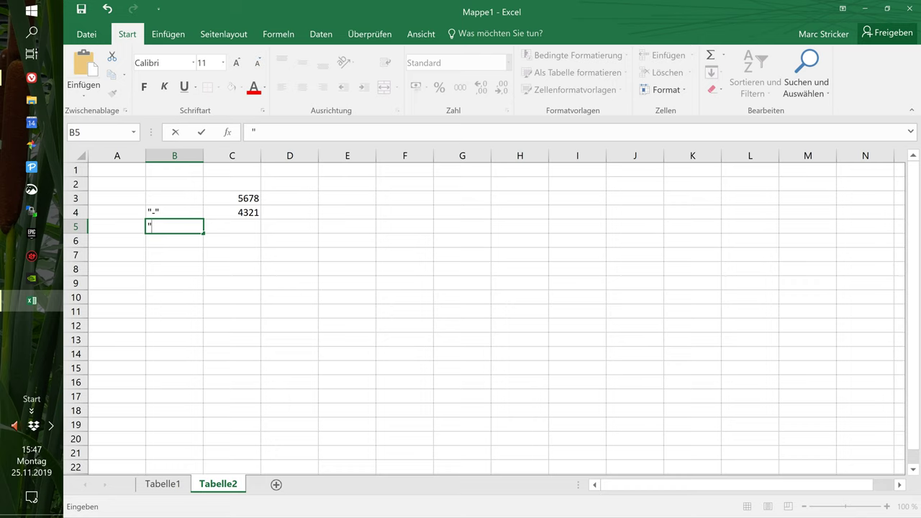
pyautogui.write('="')
pyautogui.click(116, 240)
pyautogui.click(174, 240)
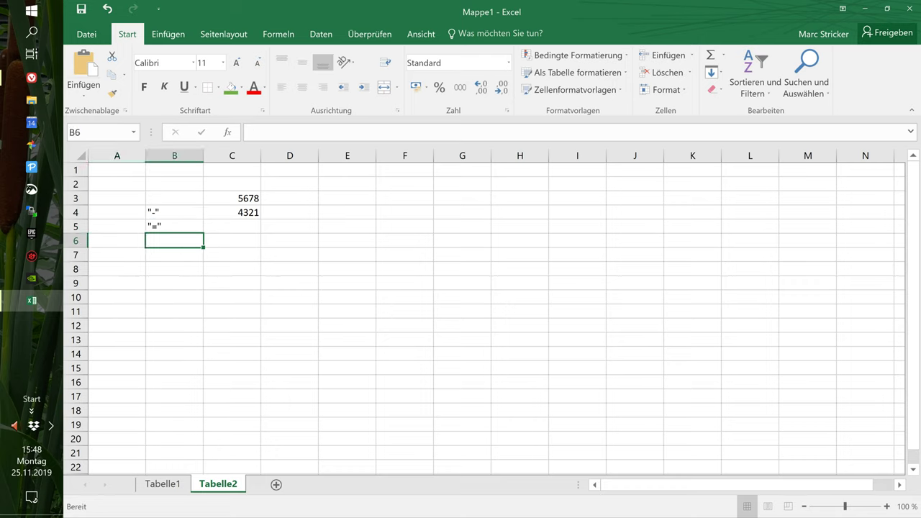
pyautogui.click(175, 226)
pyautogui.click(174, 240)
pyautogui.write('-')
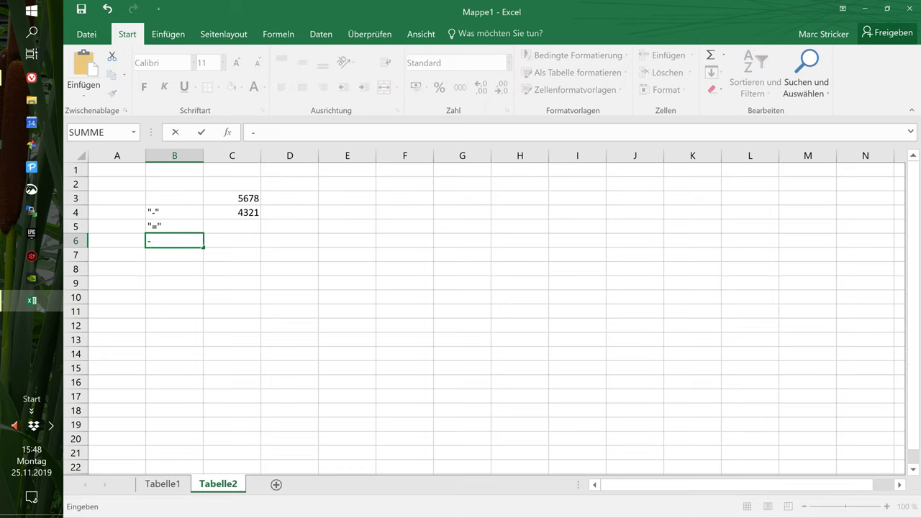
pyautogui.click(174, 255)
pyautogui.press('BackSpace')
pyautogui.press('BackSpace')
pyautogui.press('BackSpace')
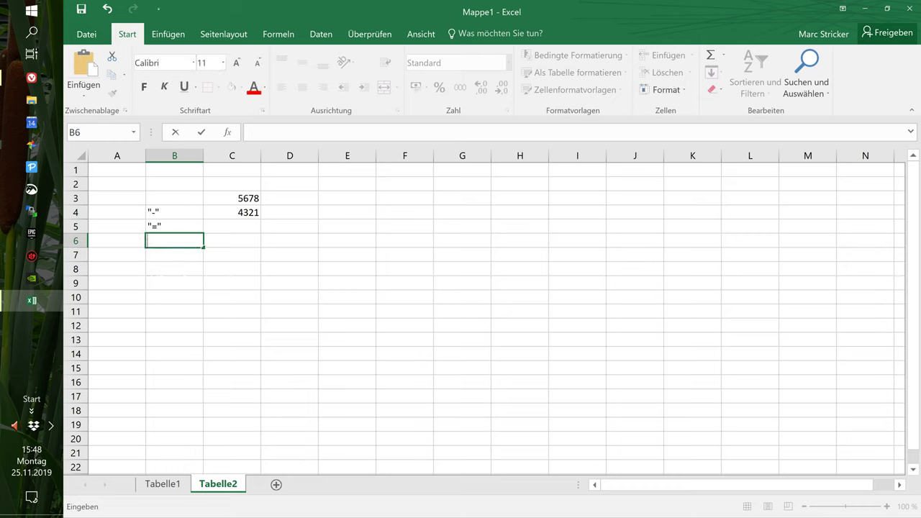
pyautogui.click(231, 241)
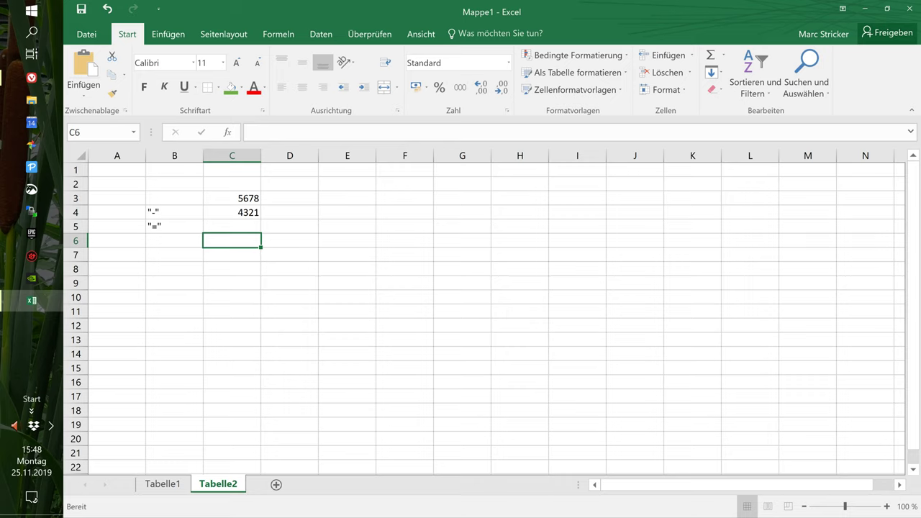
pyautogui.click(232, 226)
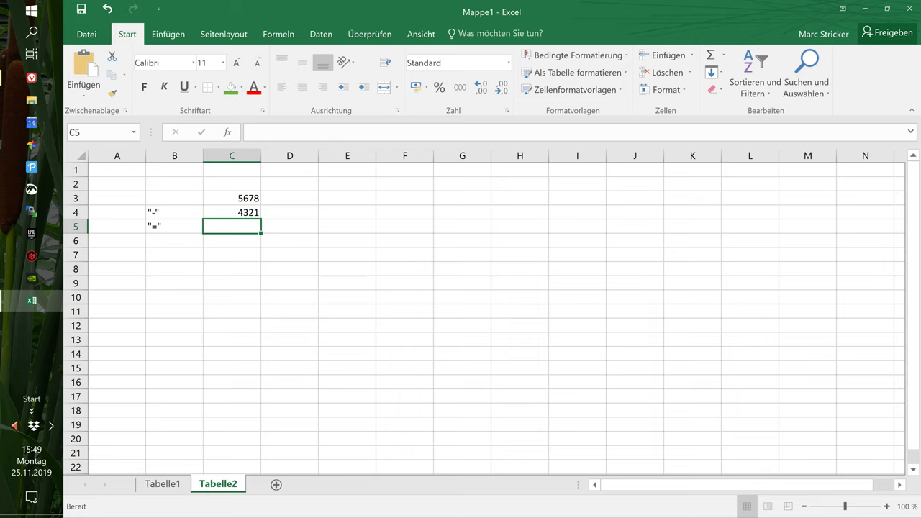
# - Enter the formula =C3-C4 in C5 so it shows 1357
pyautogui.click(252, 133)
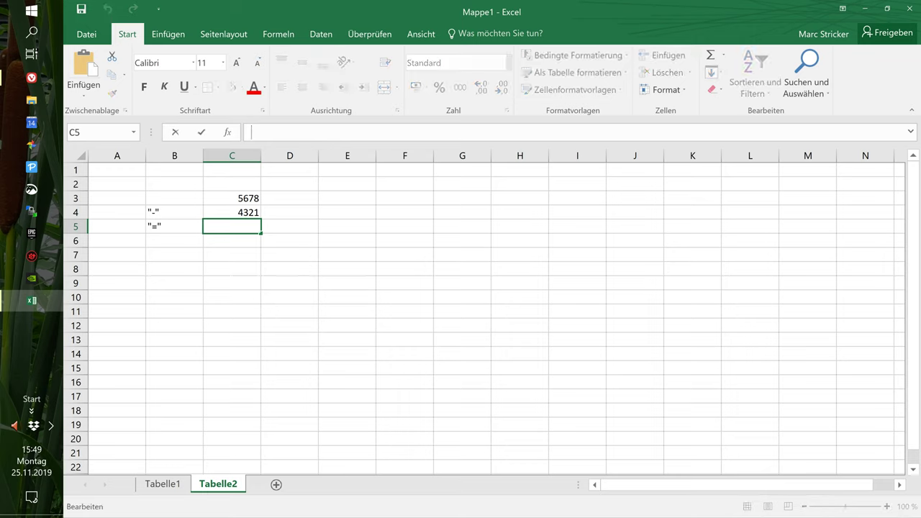
pyautogui.write('=')
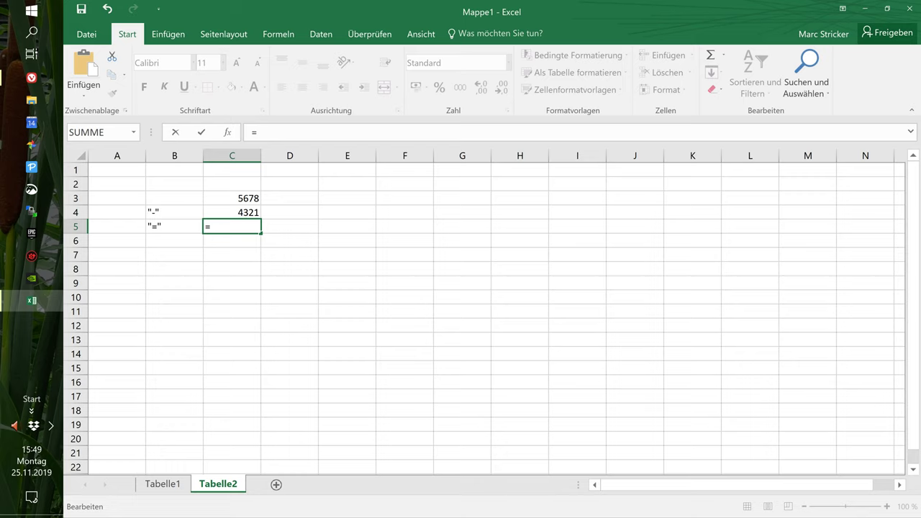
pyautogui.click(231, 198)
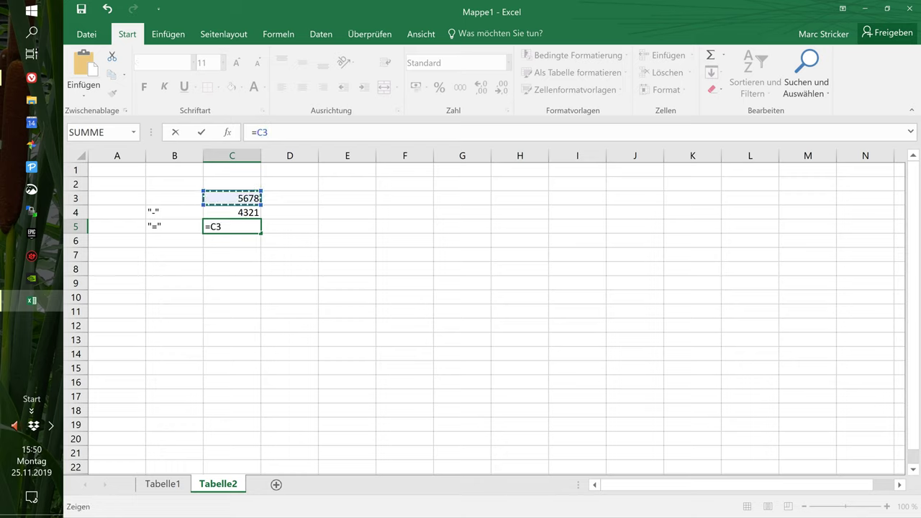
pyautogui.write('-')
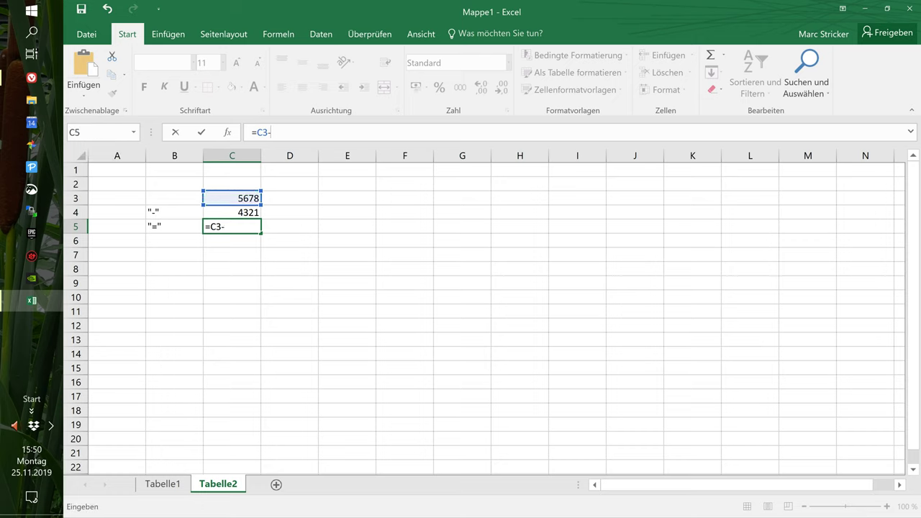
pyautogui.click(255, 212)
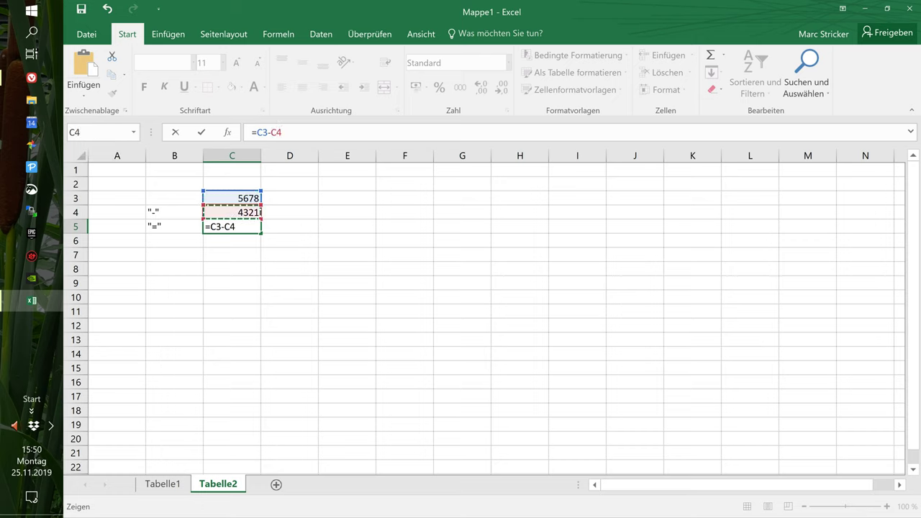
pyautogui.press('Return')
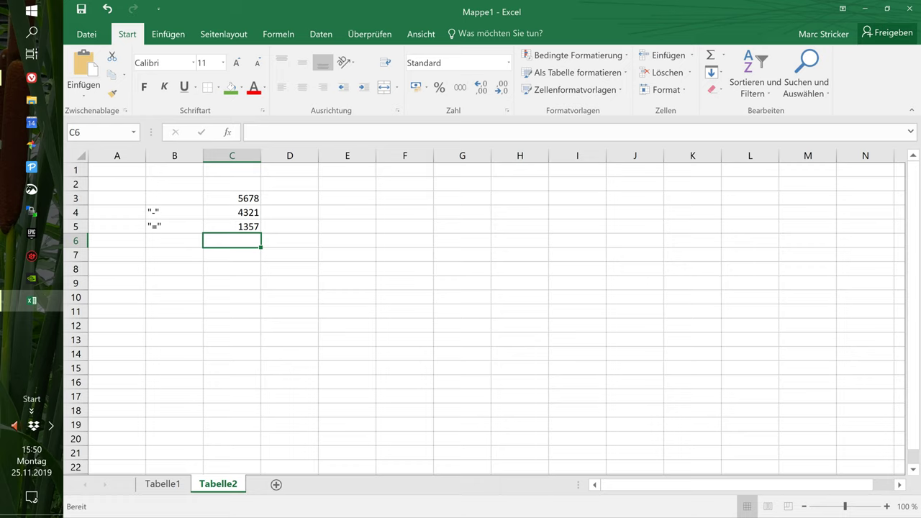
pyautogui.click(117, 198)
# - Type Budget, Einkauf and Rest into A3, A4 and A5
pyautogui.write('Budget')
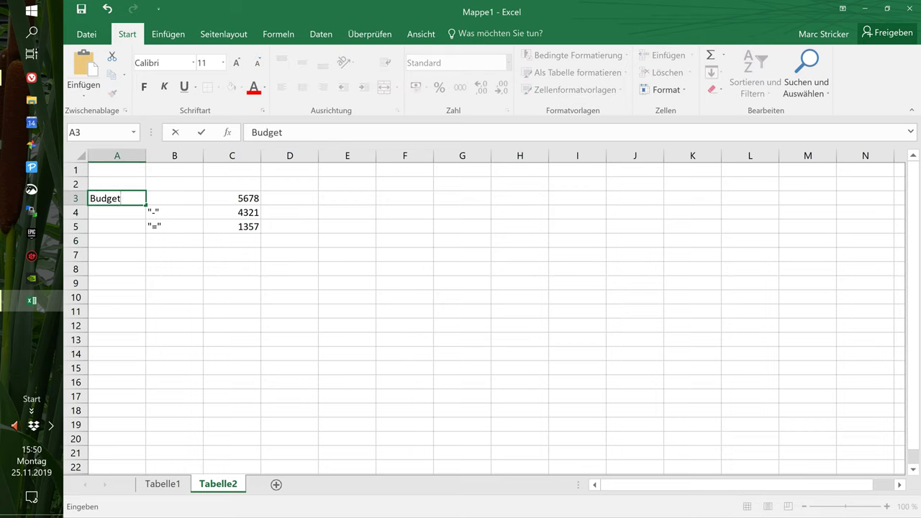
pyautogui.press('Return')
pyautogui.write('Einkauf')
pyautogui.press('Return')
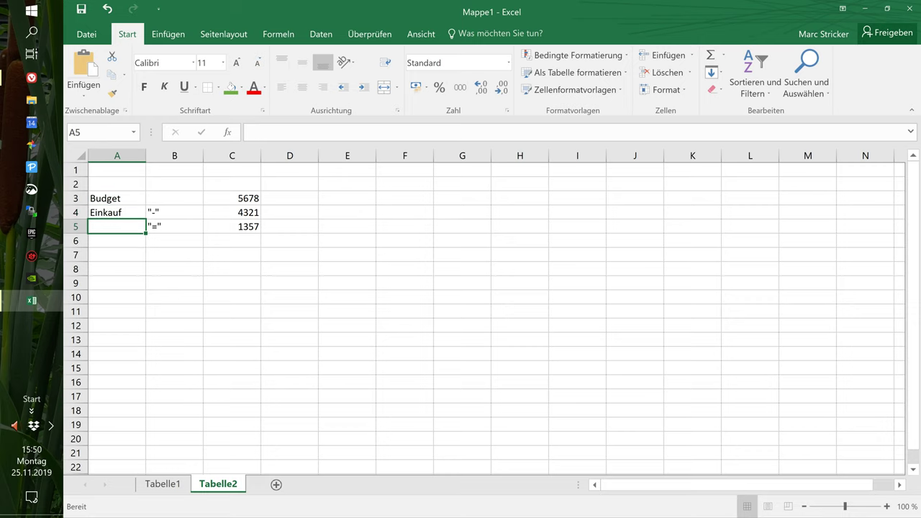
pyautogui.write('Rest')
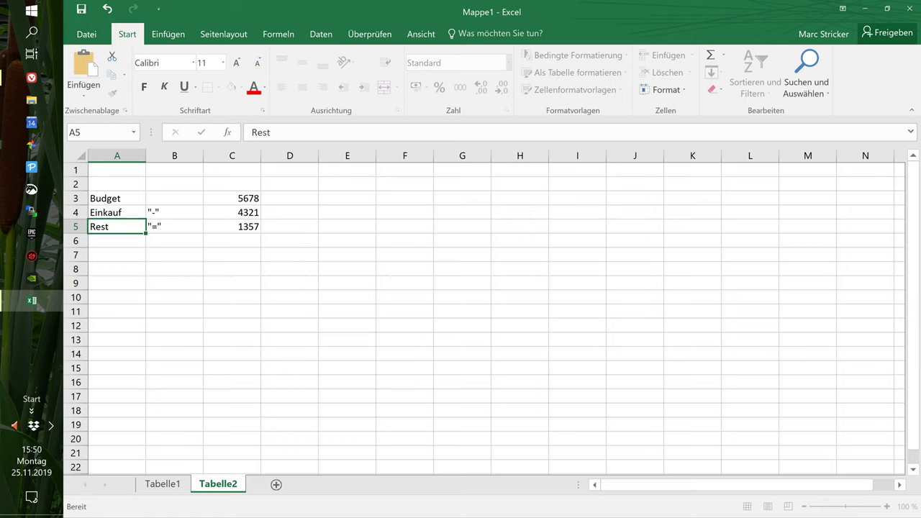
pyautogui.press('Return')
# - Inspect the =C3-C4 formula behind the 1357 result in C5
pyautogui.click(174, 226)
pyautogui.click(231, 226)
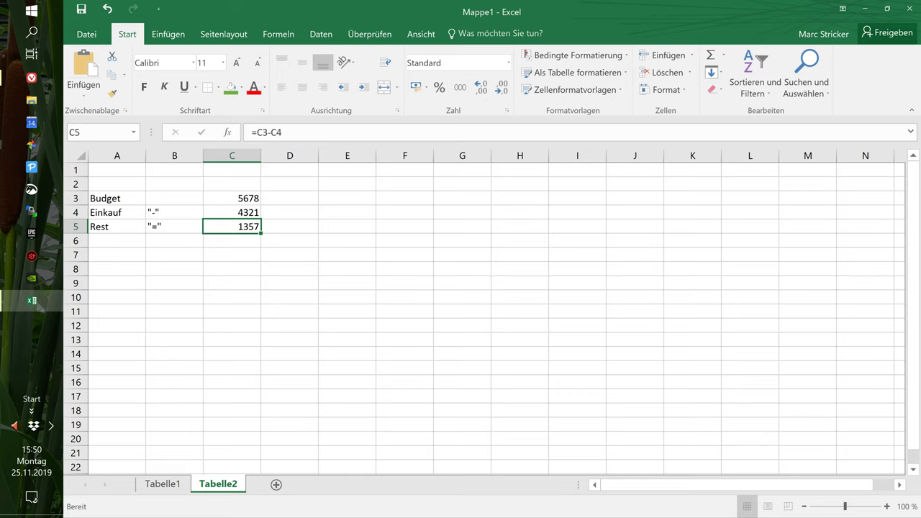
pyautogui.click(347, 240)
pyautogui.click(232, 226)
# - Head C1 'Januar' and D1 'Februar', copying January's figures C3:C5 into D3:D5
pyautogui.click(232, 170)
pyautogui.write('Januar')
pyautogui.moveTo(232, 198); pyautogui.dragTo(232, 227)
pyautogui.hotkey('ctrl', 'c')
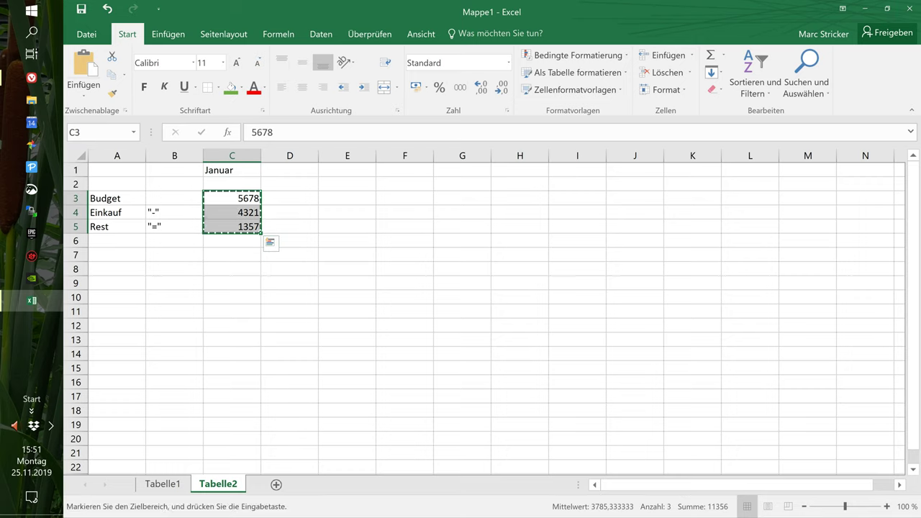
pyautogui.click(290, 198)
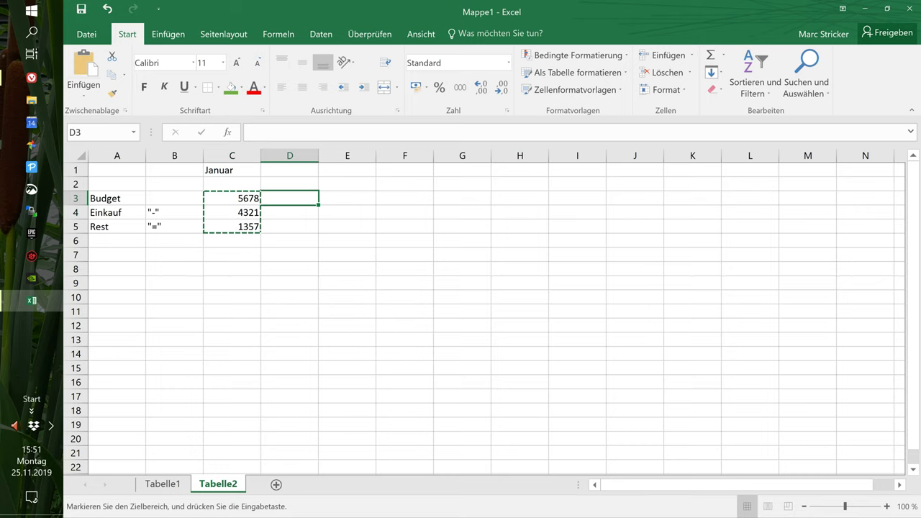
pyautogui.hotkey('ctrl', 'v')
pyautogui.click(289, 170)
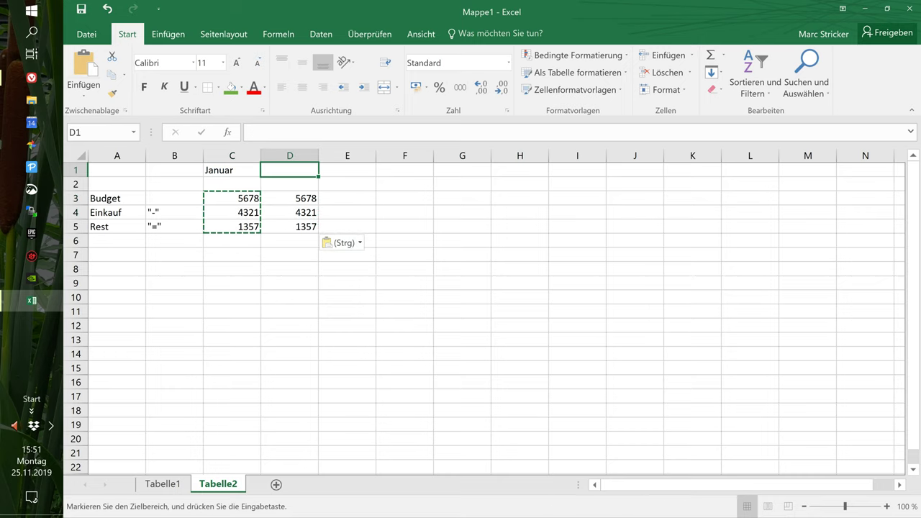
pyautogui.press('Escape')
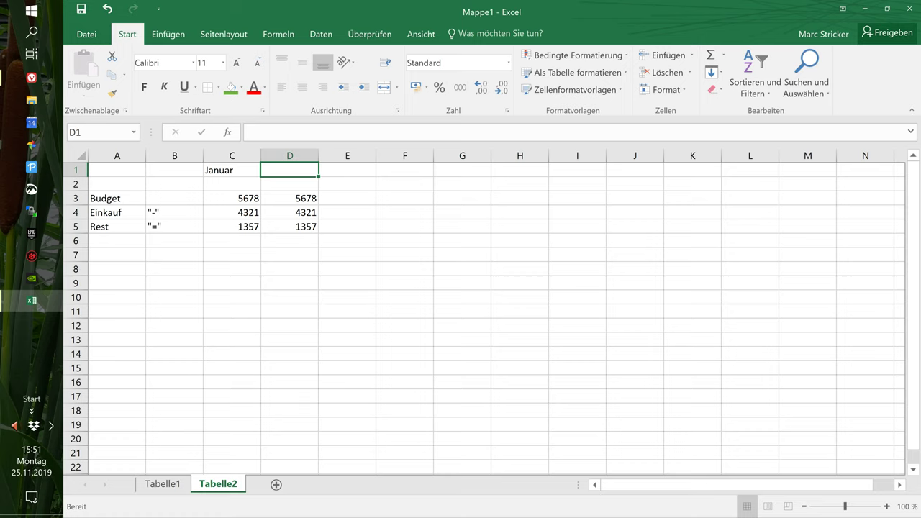
pyautogui.write('Februar')
pyautogui.press('Return')
pyautogui.press('Return')
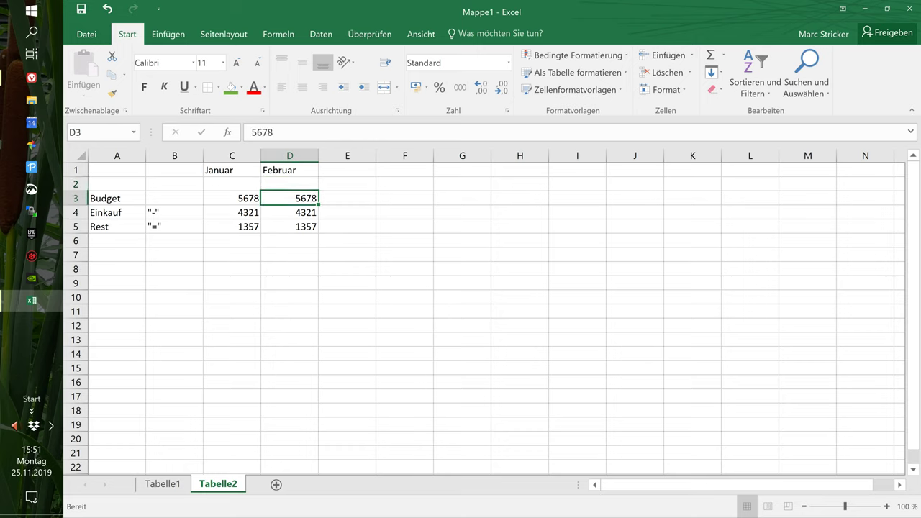
pyautogui.press('Return')
pyautogui.press('Return')
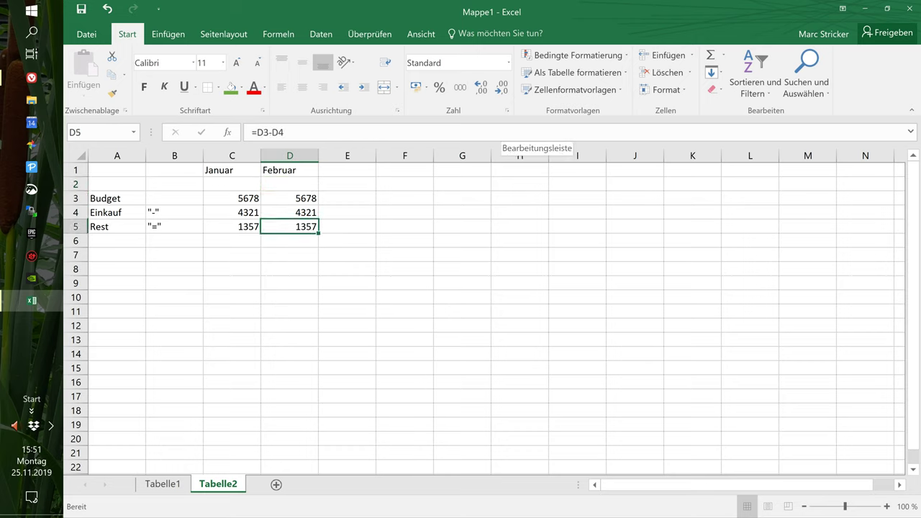
# - Compare both months' Rest formulas, leaving February's D5 formula unchanged
pyautogui.press('Left')
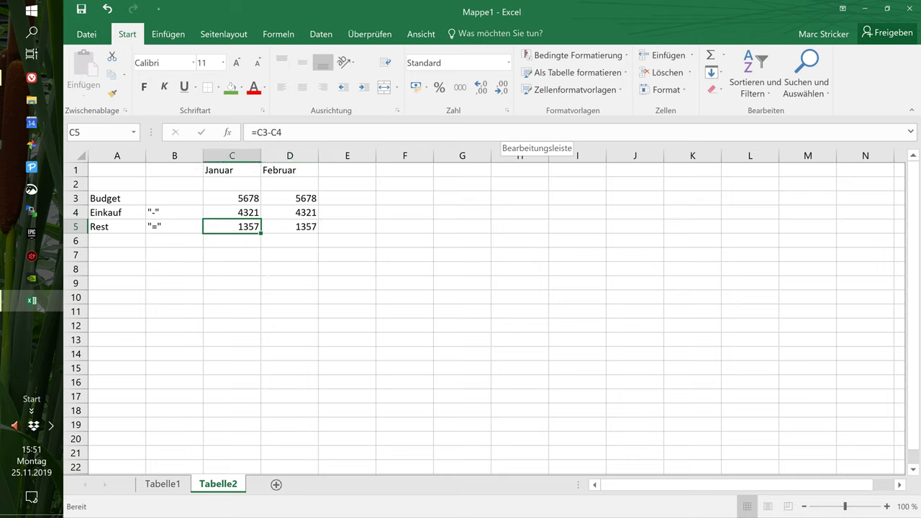
pyautogui.press('Right')
pyautogui.press('Left')
pyautogui.press('Right')
pyautogui.press('Left')
pyautogui.press('Right')
pyautogui.press('Left')
pyautogui.press('Right')
pyautogui.press('F2')
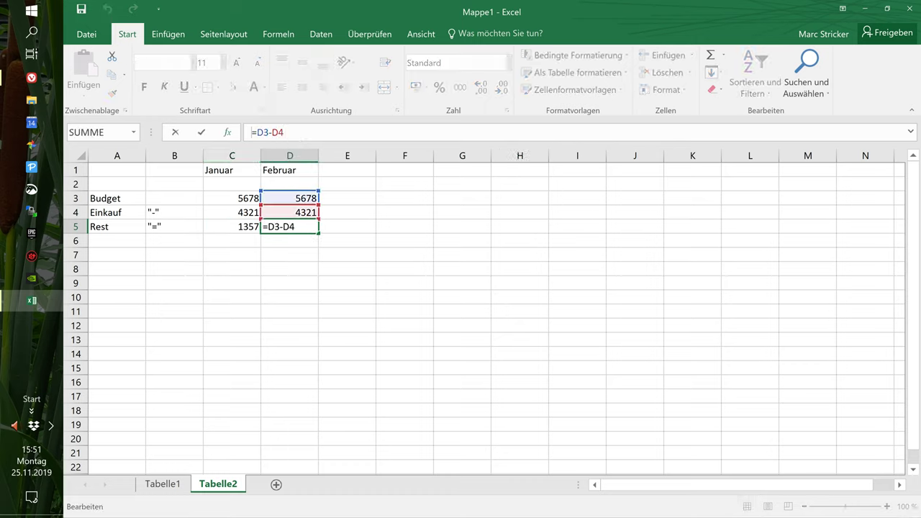
pyautogui.press('Home')
pyautogui.write('=')
pyautogui.press('Right')
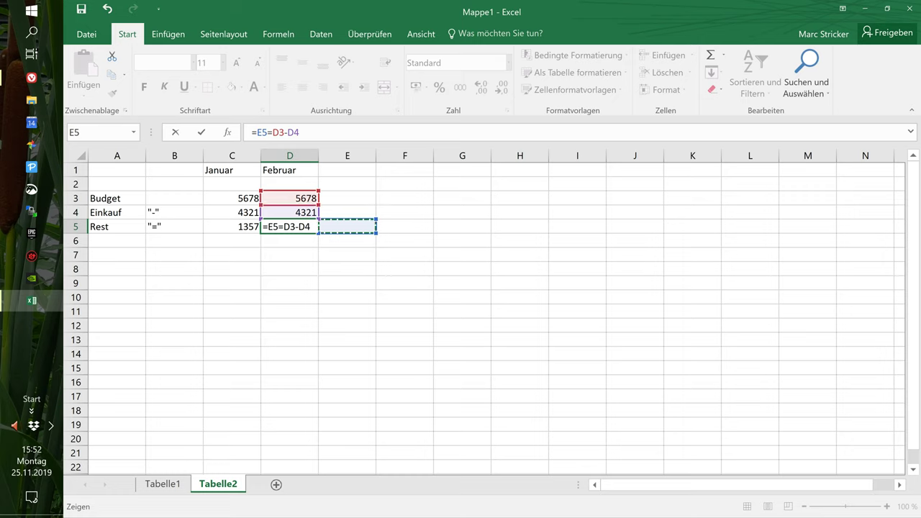
pyautogui.press('BackSpace')
pyautogui.press('BackSpace')
pyautogui.press('BackSpace')
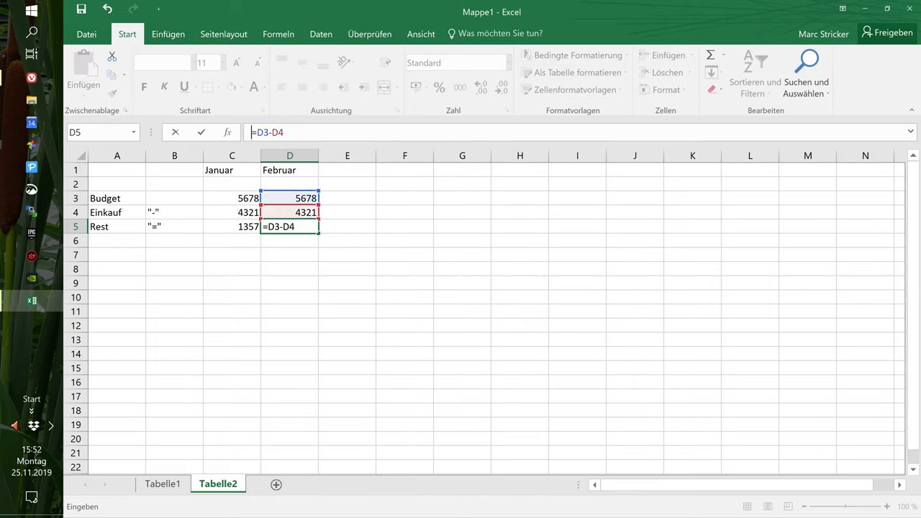
pyautogui.hotkey('ctrl', 'Return')
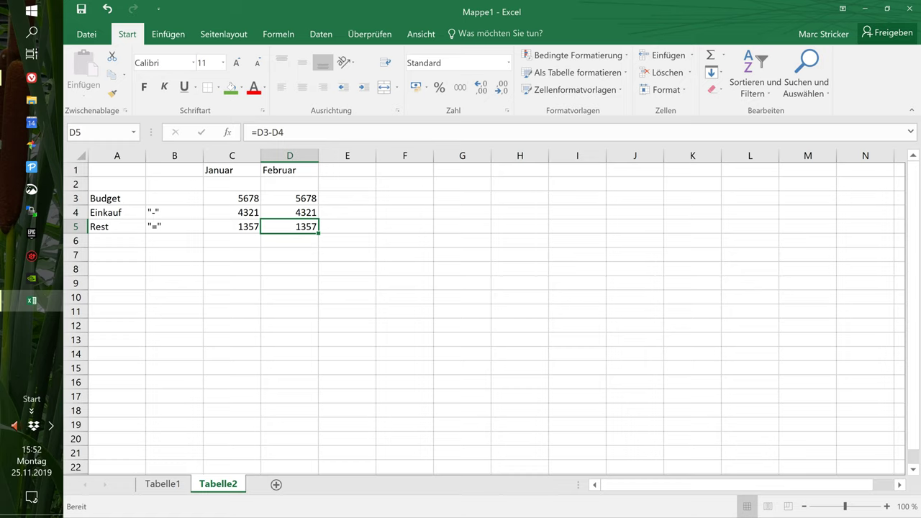
# - Set February's Budget to 6211 and Einkauf to 1234, giving Rest 4977
pyautogui.press('Up')
pyautogui.press('Up')
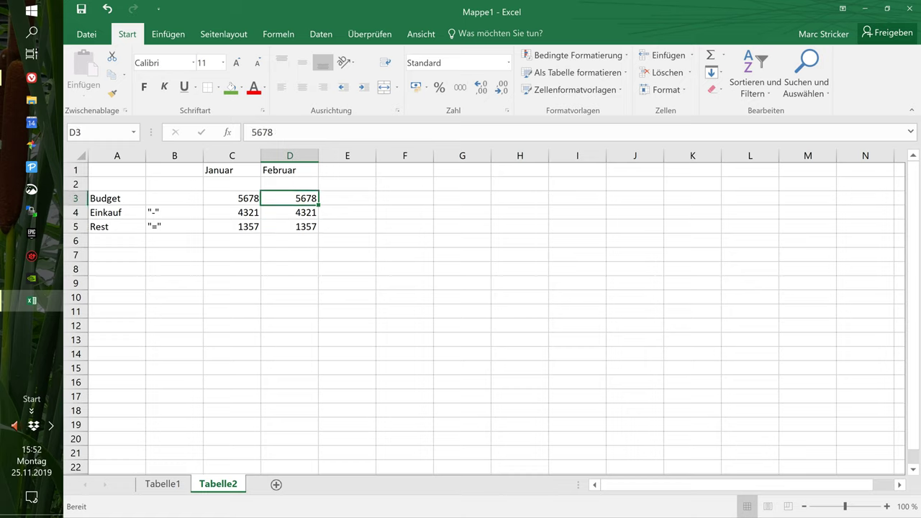
pyautogui.write('6211')
pyautogui.press('Tab')
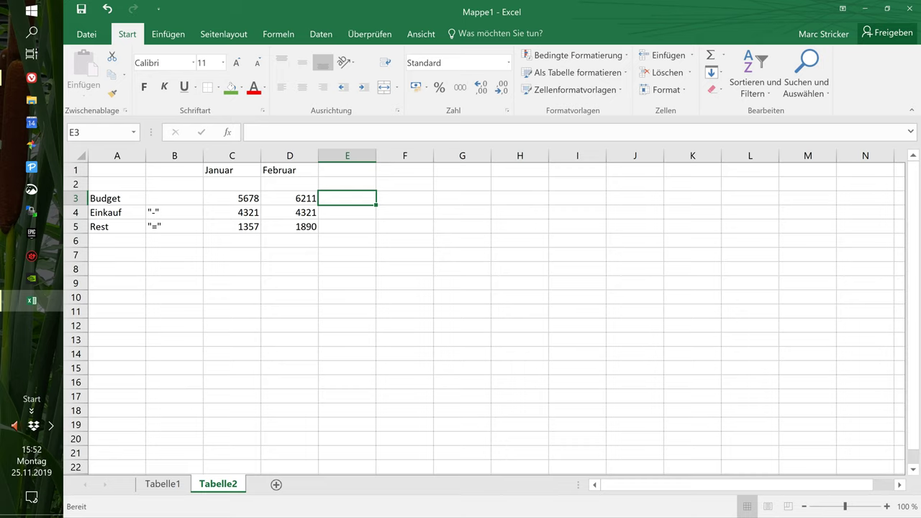
pyautogui.press('Down')
pyautogui.press('Left')
pyautogui.press('Left')
pyautogui.press('Right')
pyautogui.press('Left')
pyautogui.press('Right')
pyautogui.press('Down')
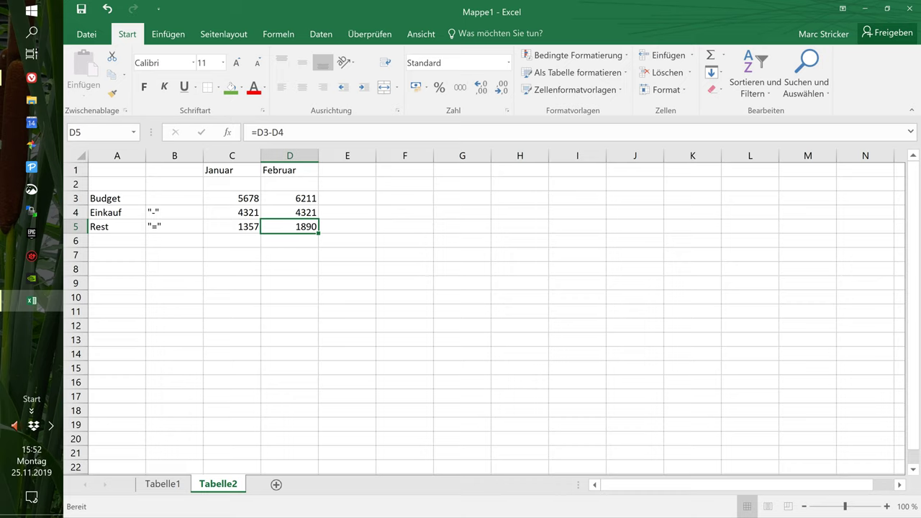
pyautogui.press('Up')
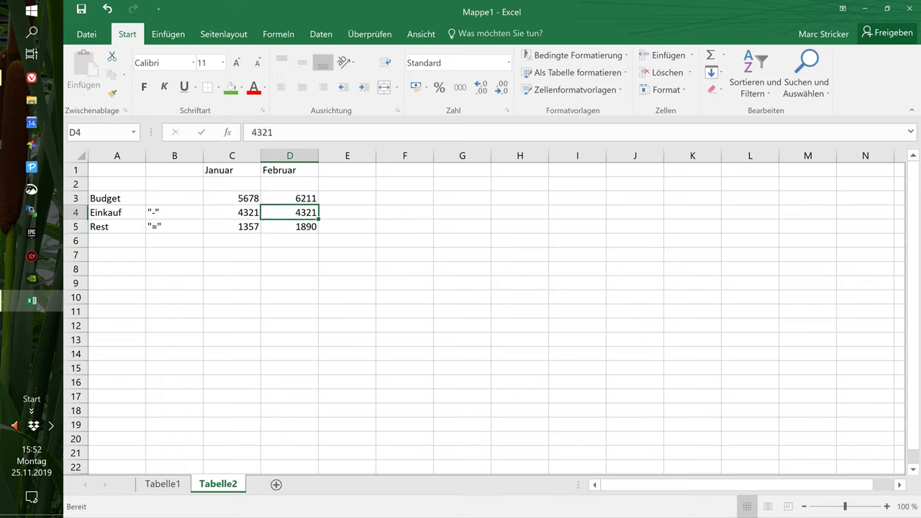
pyautogui.write('1234')
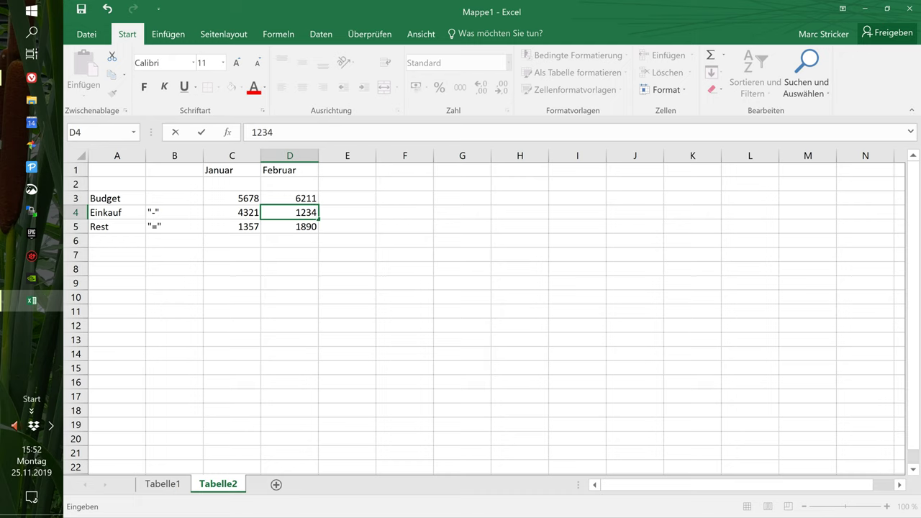
pyautogui.press('Return')
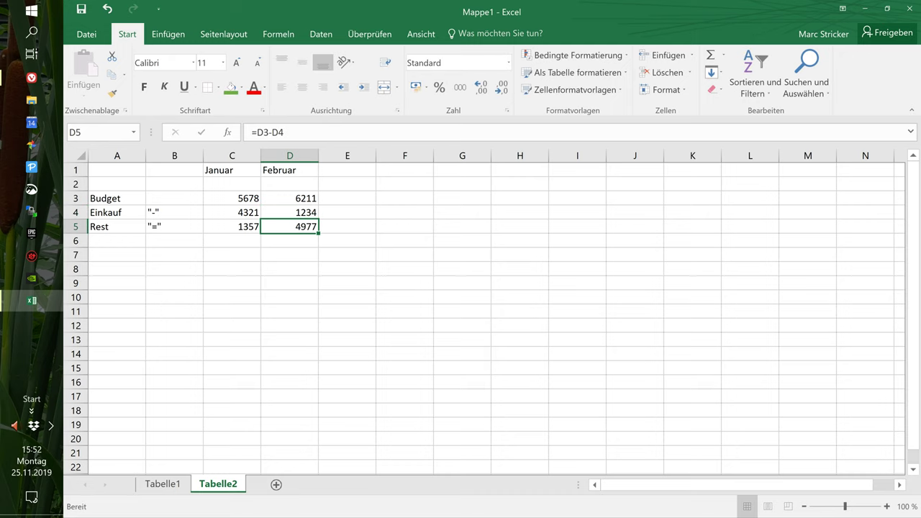
pyautogui.click(232, 170)
# - Fill the month headings to Dezember in N1 and copy February's D3:D5 figures through column N
pyautogui.moveTo(232, 170); pyautogui.dragTo(893, 177)
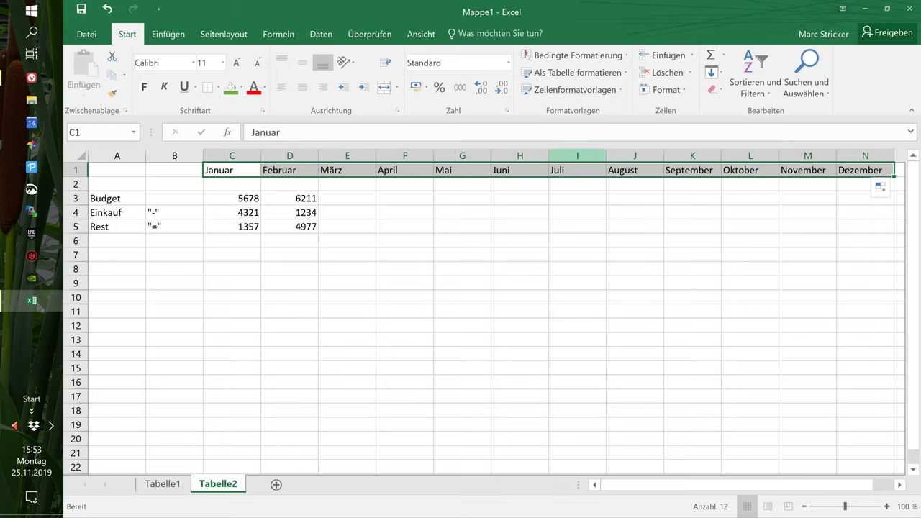
pyautogui.click(347, 198)
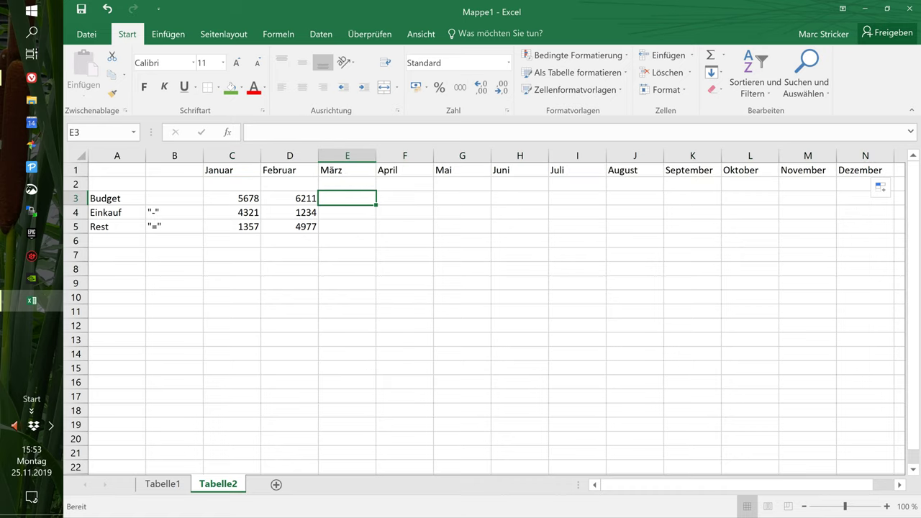
pyautogui.click(404, 225)
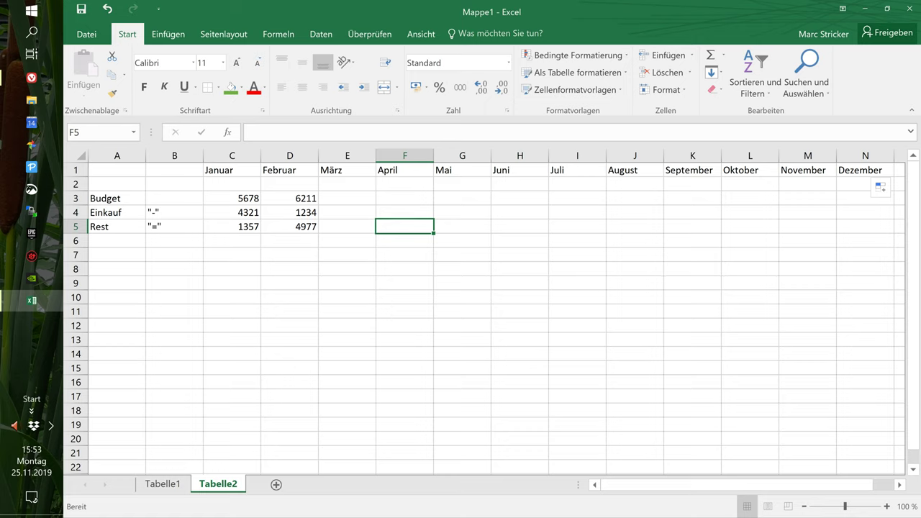
pyautogui.moveTo(289, 198)
pyautogui.mouseDown()
pyautogui.moveTo(289, 226)
pyautogui.moveTo(893, 228)
pyautogui.mouseUp()
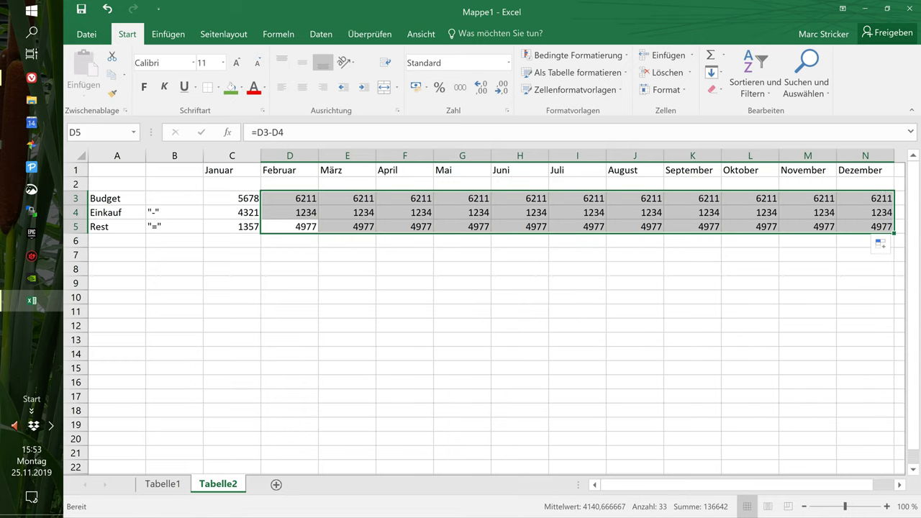
pyautogui.click(347, 198)
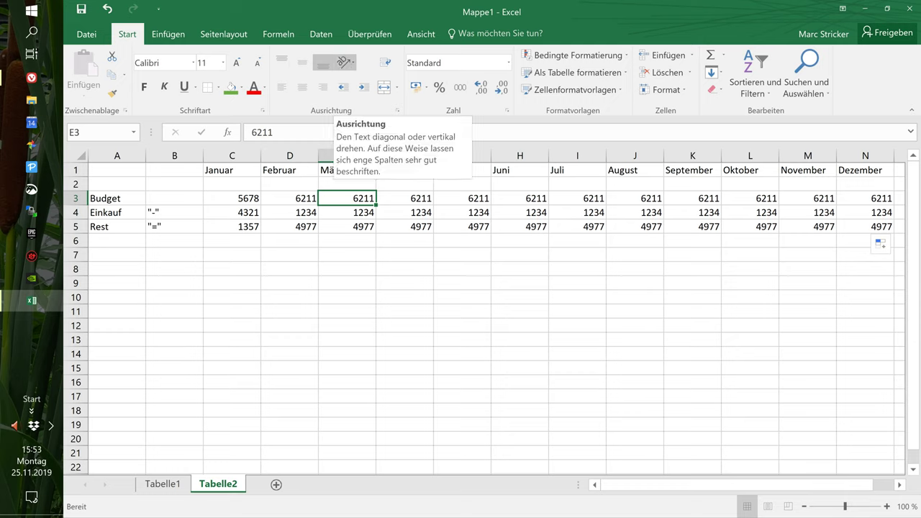
# - Enter Budgets of 10000 to 40000, rising by 5000, for März through September
pyautogui.write('10000')
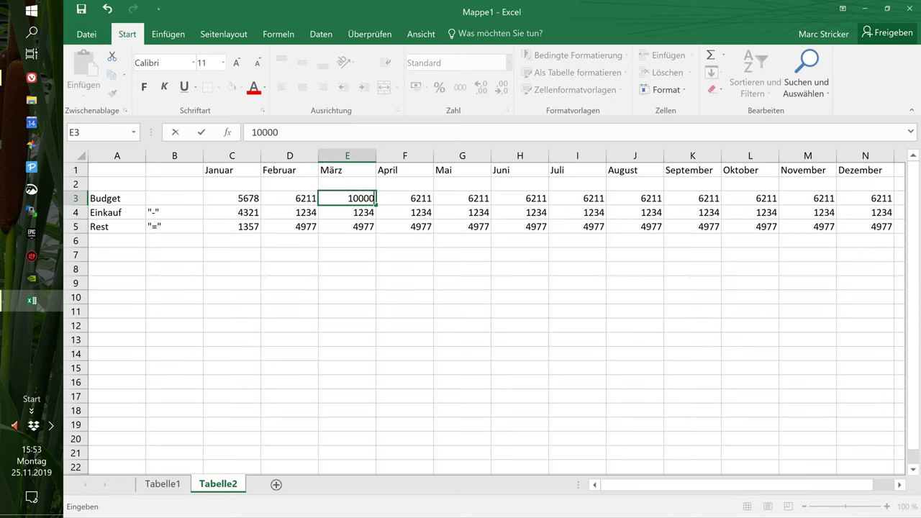
pyautogui.press('Tab')
pyautogui.write('1')
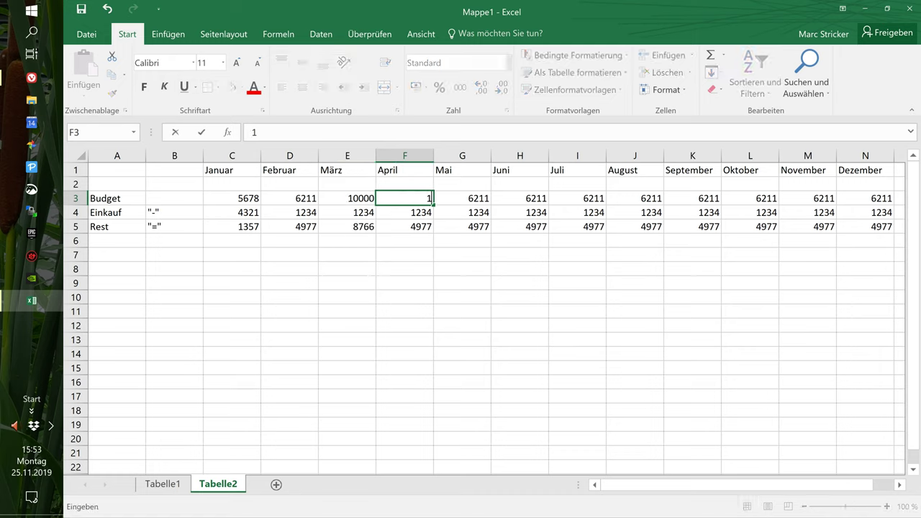
pyautogui.write('5000')
pyautogui.press('Tab')
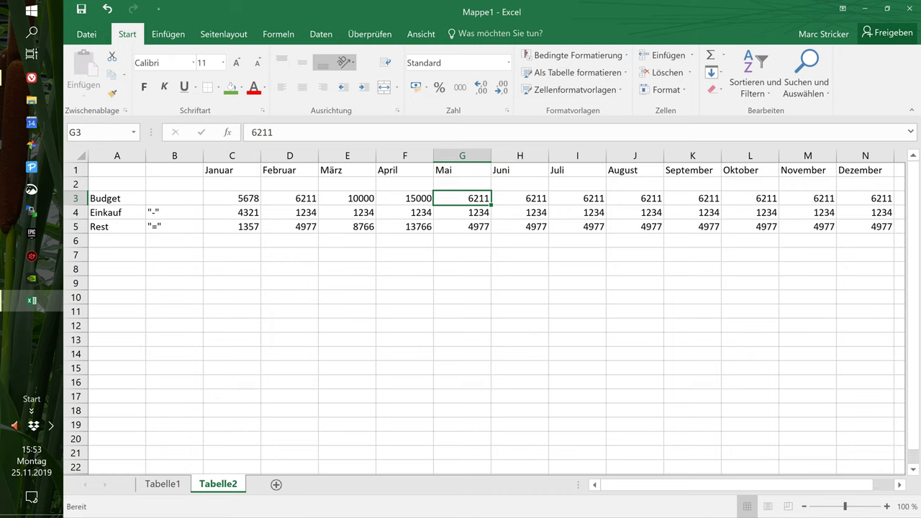
pyautogui.write('20000')
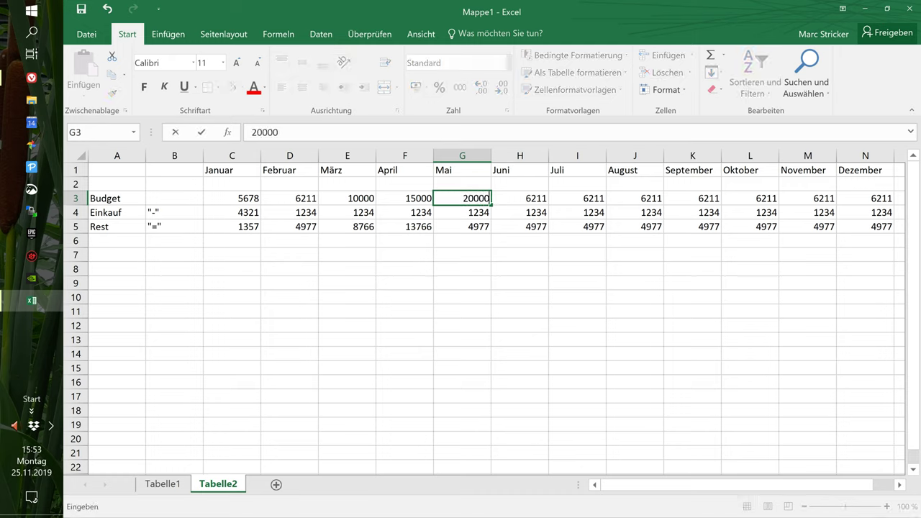
pyautogui.press('Tab')
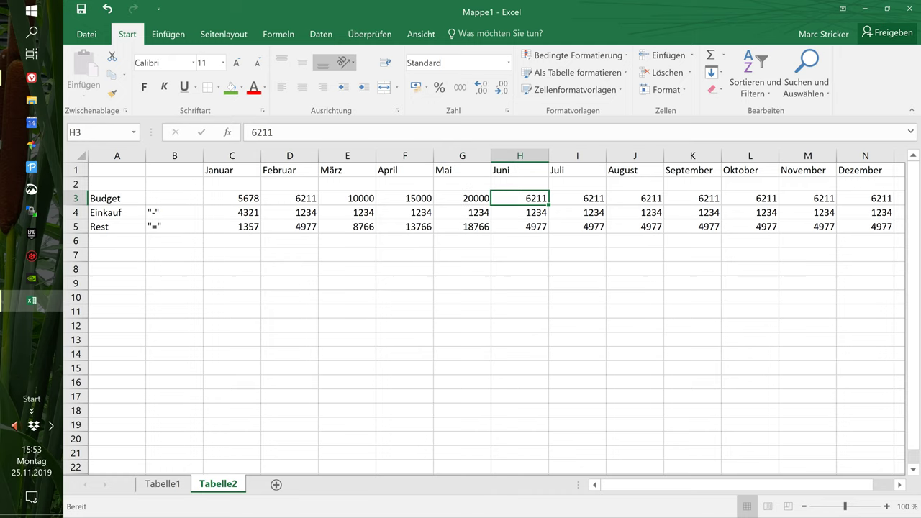
pyautogui.write('25000')
pyautogui.press('Tab')
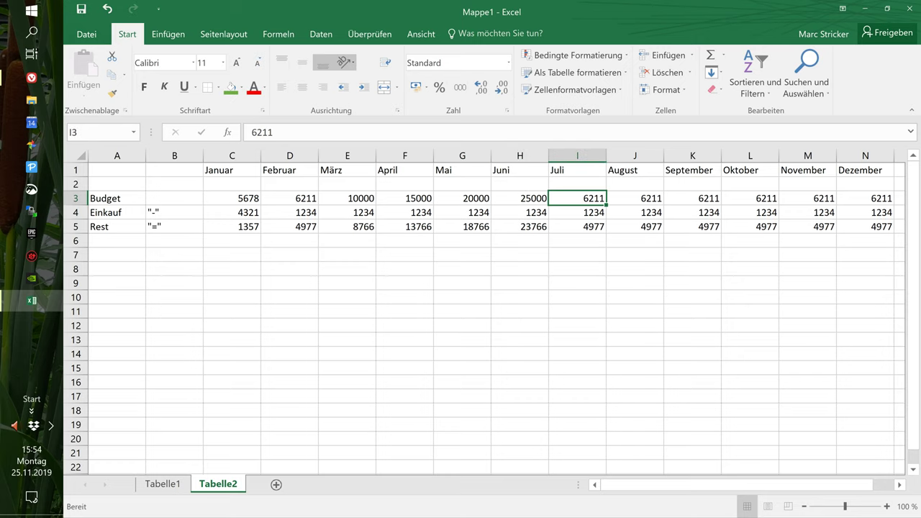
pyautogui.write('30000')
pyautogui.press('Tab')
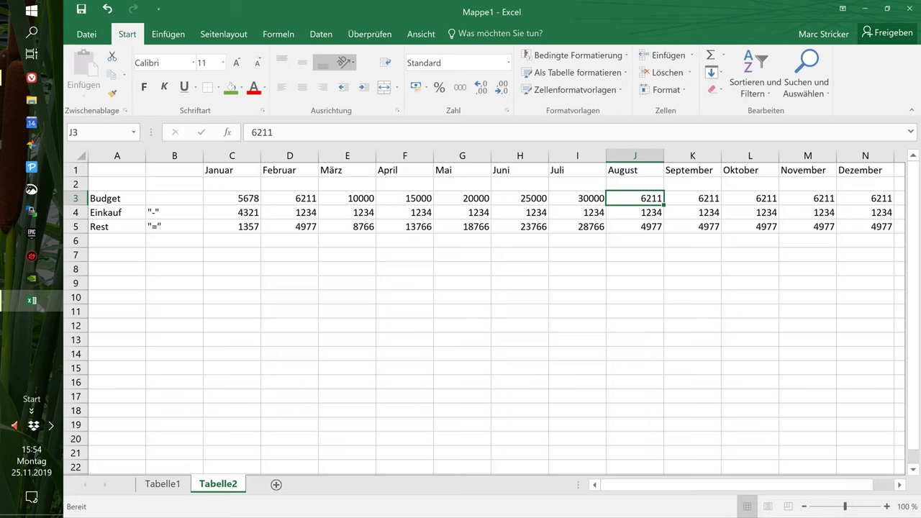
pyautogui.write('35000')
pyautogui.press('Tab')
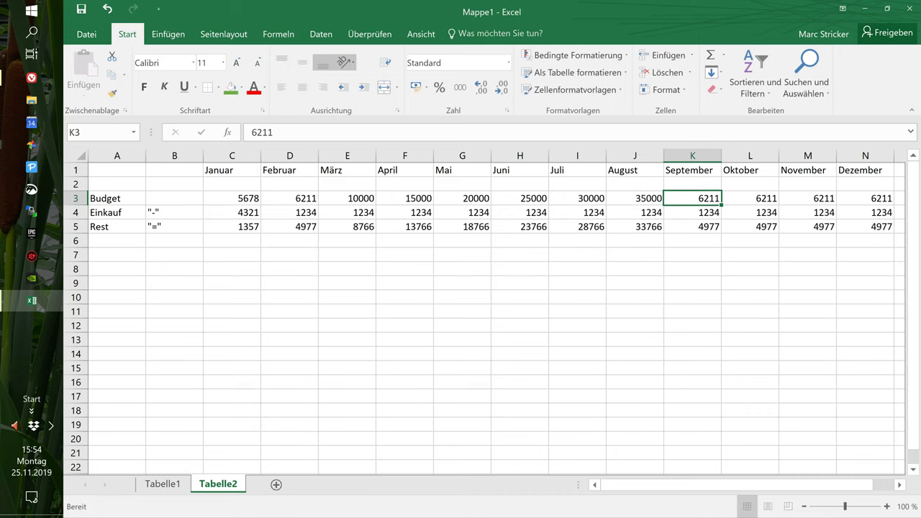
pyautogui.write('40000')
pyautogui.press('Return')
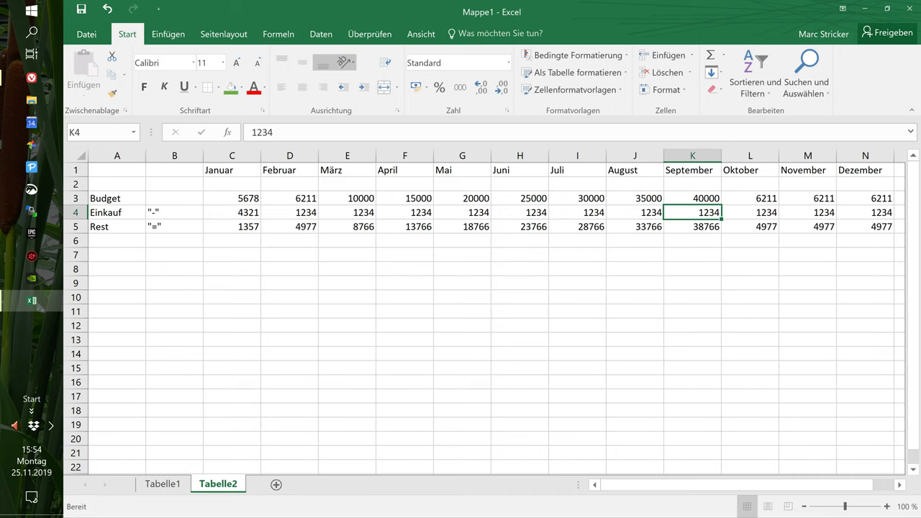
# - Enter Budgets 45000, 50000 and 55000 for Oktober–Dezember, then check the Januar Rest formula
pyautogui.press('Tab')
pyautogui.click(750, 198)
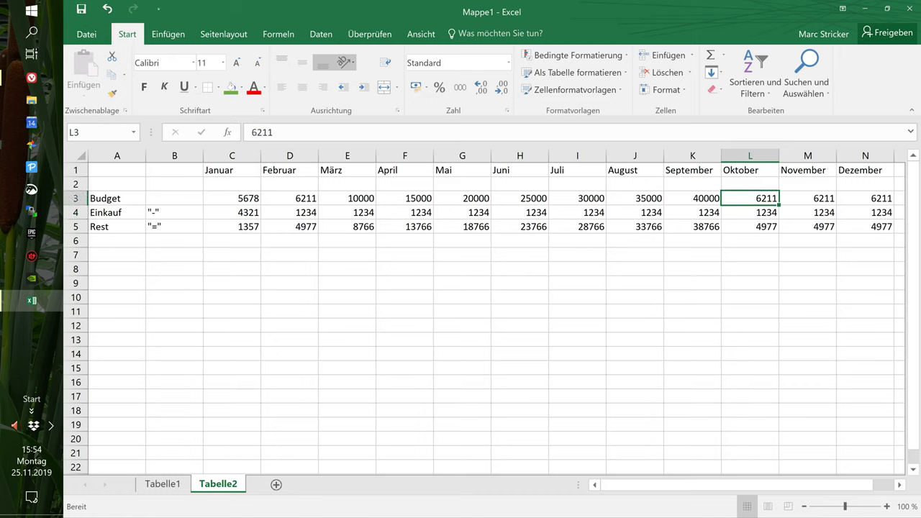
pyautogui.write('45000')
pyautogui.press('Tab')
pyautogui.write('50000')
pyautogui.press('Tab')
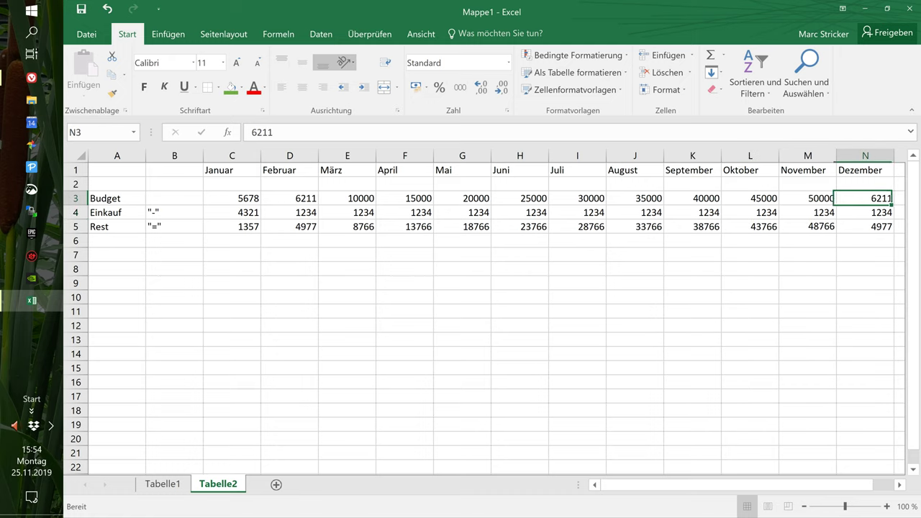
pyautogui.write('55000')
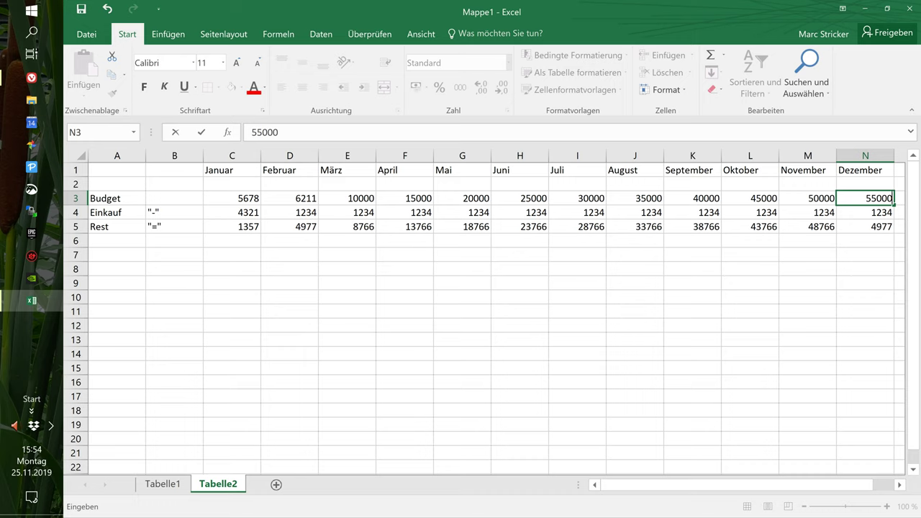
pyautogui.click(520, 240)
pyautogui.press('Left')
pyautogui.press('Left')
pyautogui.press('Left')
pyautogui.press('Left')
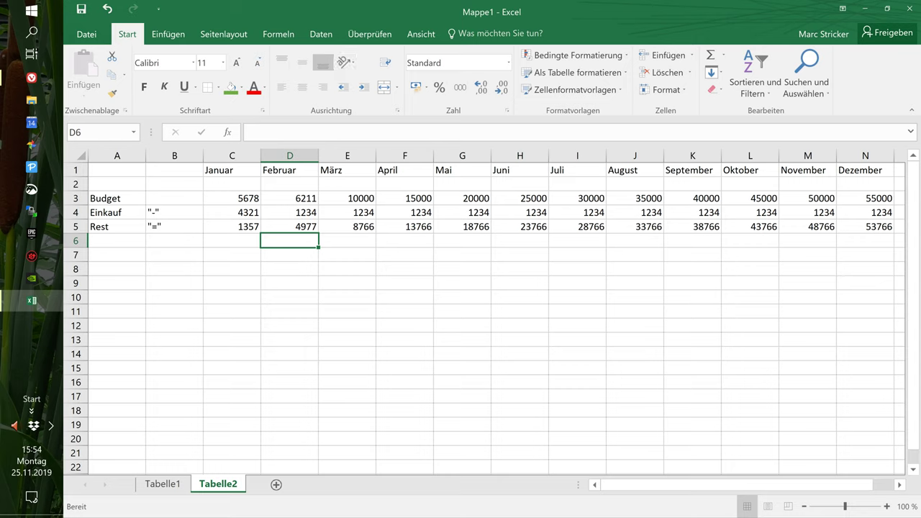
pyautogui.press('Left')
pyautogui.press('Up')
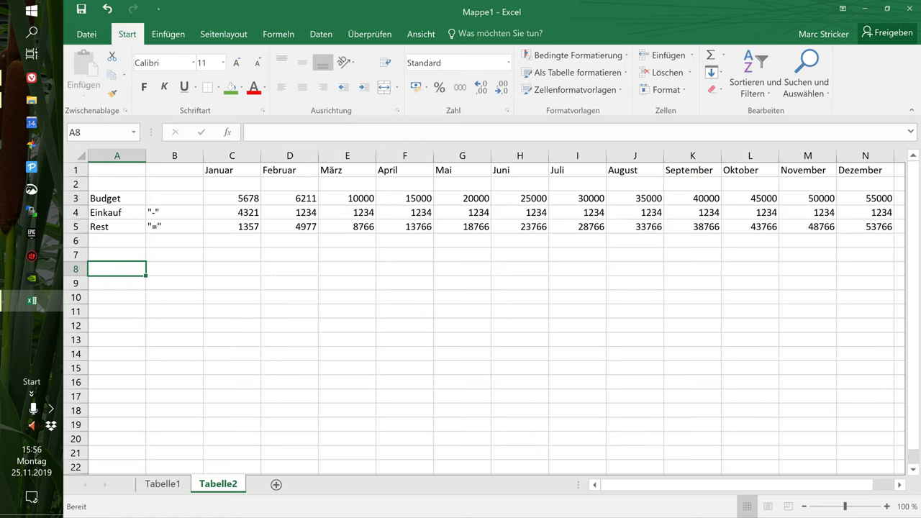
pyautogui.click(86, 34)
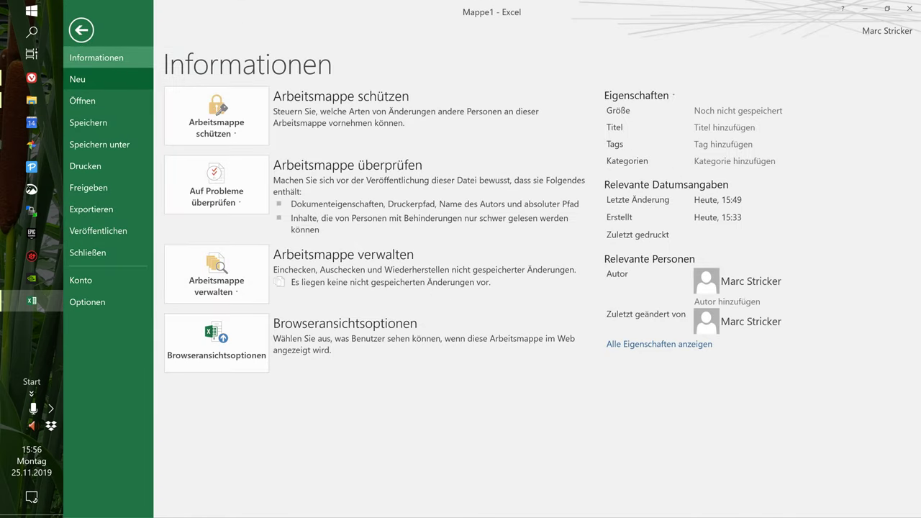
# - Save the workbook to the Desktop as Tutorial1 in Excel-Arbeitsmappe (*.xlsx) format
pyautogui.click(91, 208)
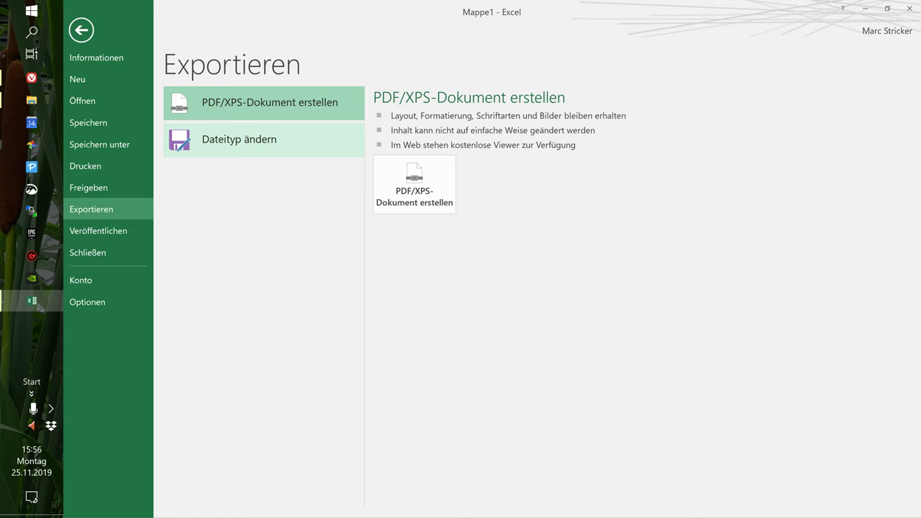
pyautogui.click(99, 144)
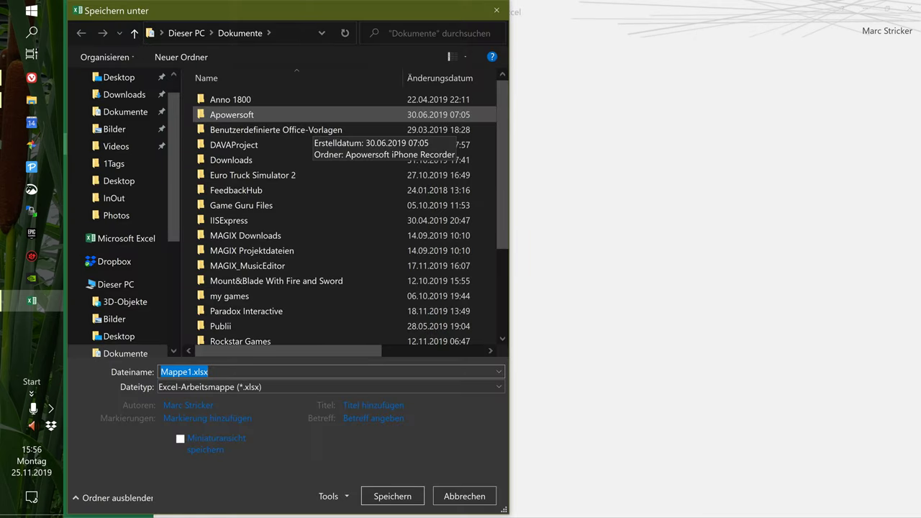
pyautogui.click(118, 77)
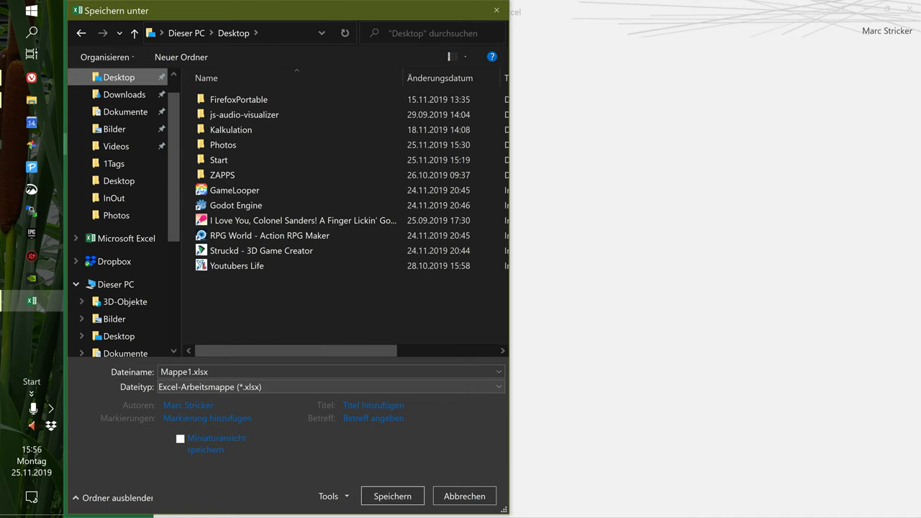
pyautogui.click(327, 387)
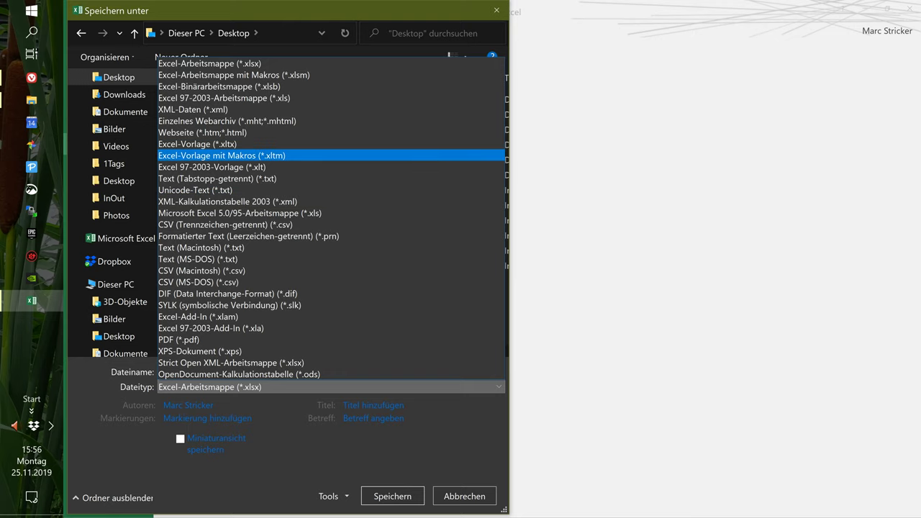
pyautogui.press('Escape')
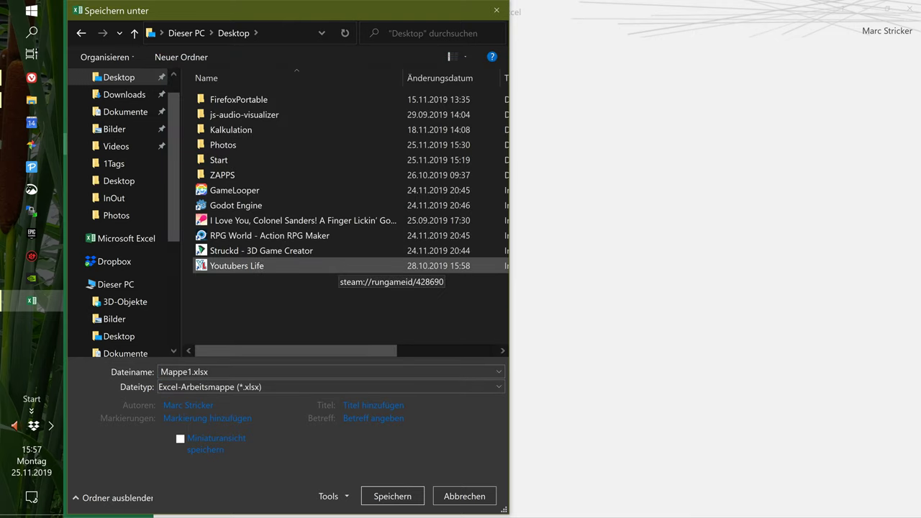
pyautogui.click(183, 371)
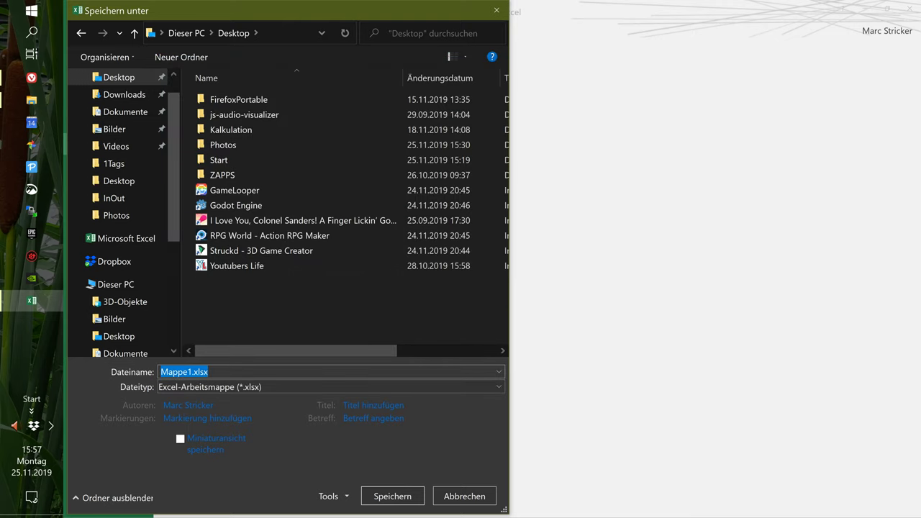
pyautogui.moveTo(193, 371); pyautogui.dragTo(160, 371)
pyautogui.write('Tutorial1')
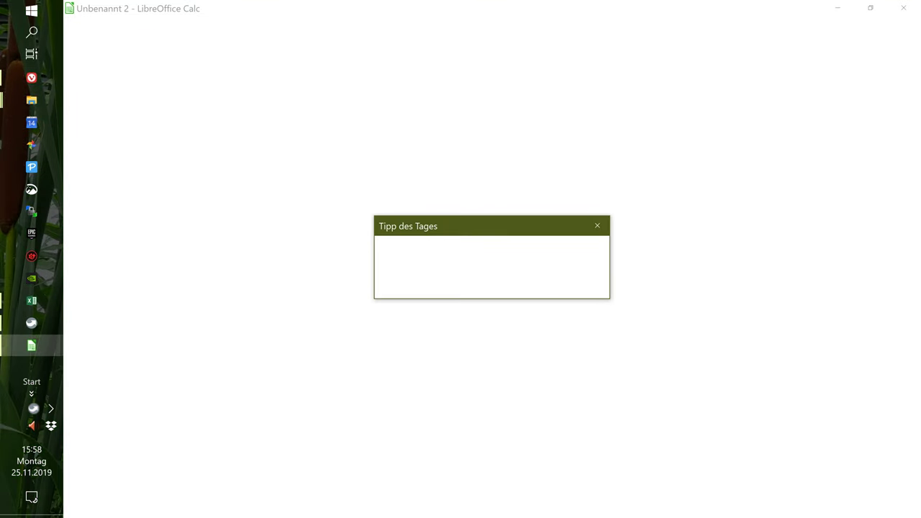
pyautogui.click(576, 287)
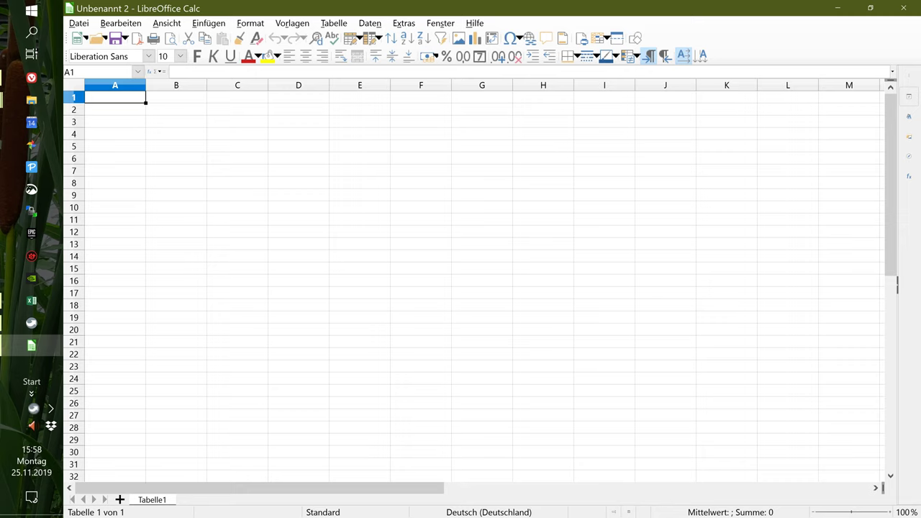
# - Open Tutorial1.xlsx in Calc, proceeding through the file-locked prompt
pyautogui.click(79, 23)
pyautogui.moveTo(92, 36)
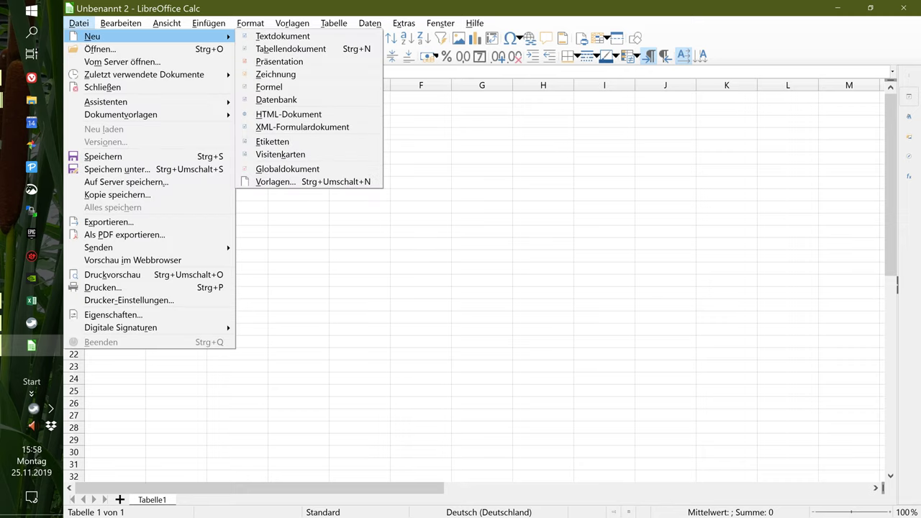
pyautogui.click(100, 49)
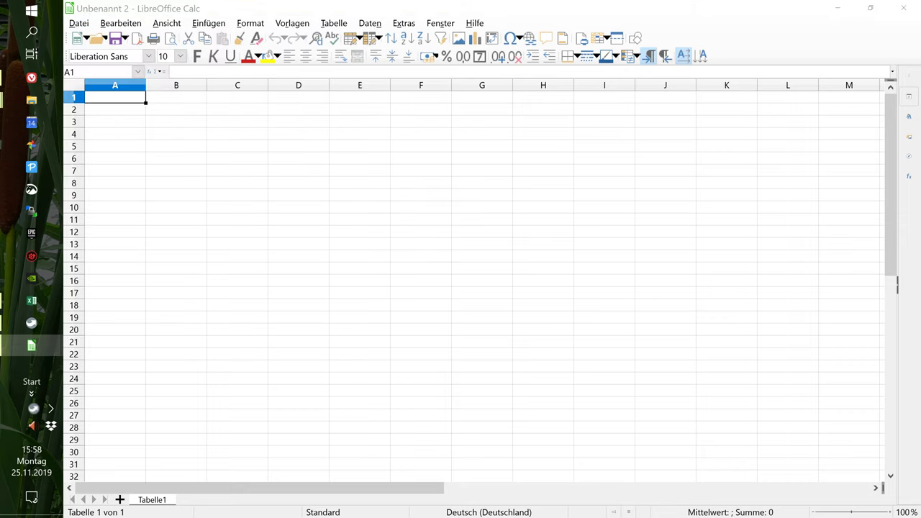
pyautogui.press('Return')
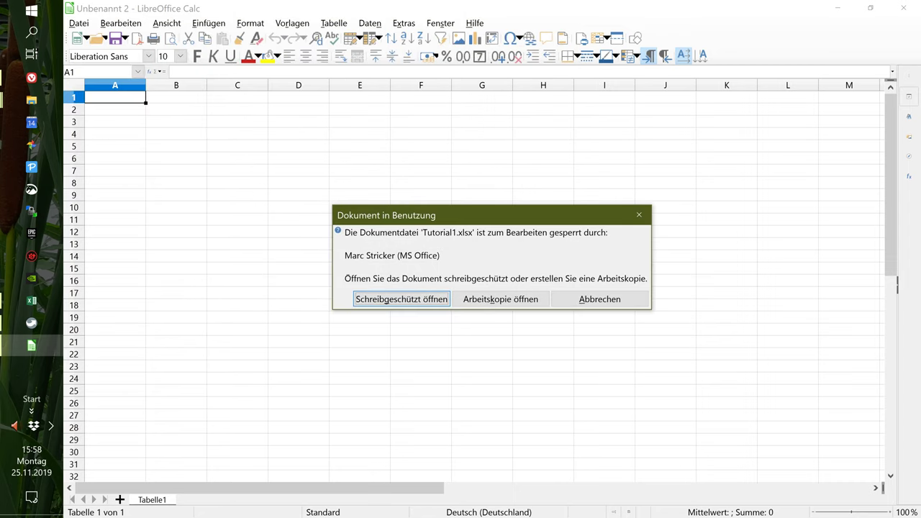
pyautogui.click(501, 298)
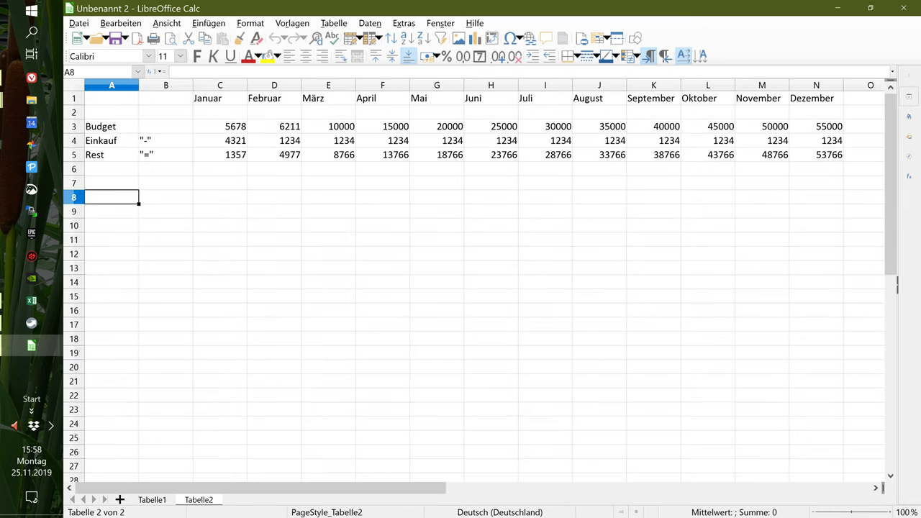
# - Check the Rest formulas in D5, E5 and G5, then extend the Stundenplan time column
pyautogui.hotkey('ctrl', 'pageup')
pyautogui.hotkey('ctrl', 'pagedown')
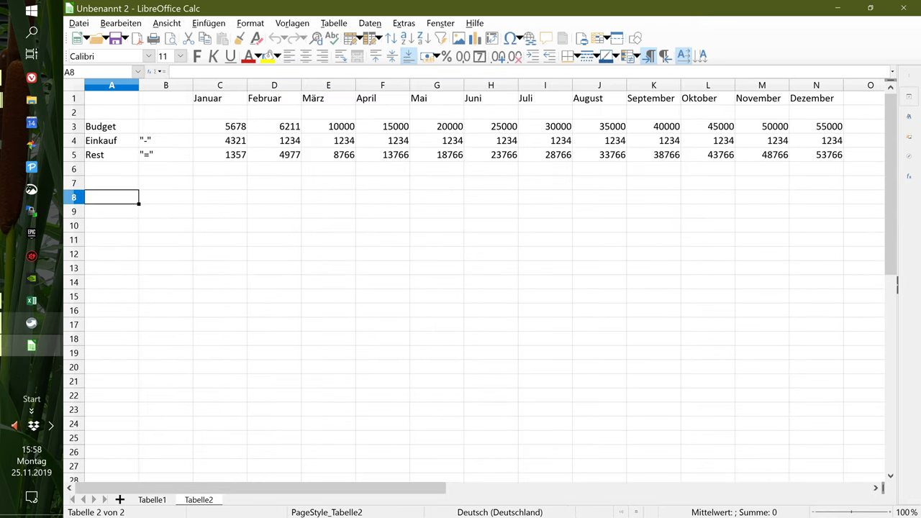
pyautogui.hotkey('alt', 'Tab')
pyautogui.hotkey('alt', 'Tab')
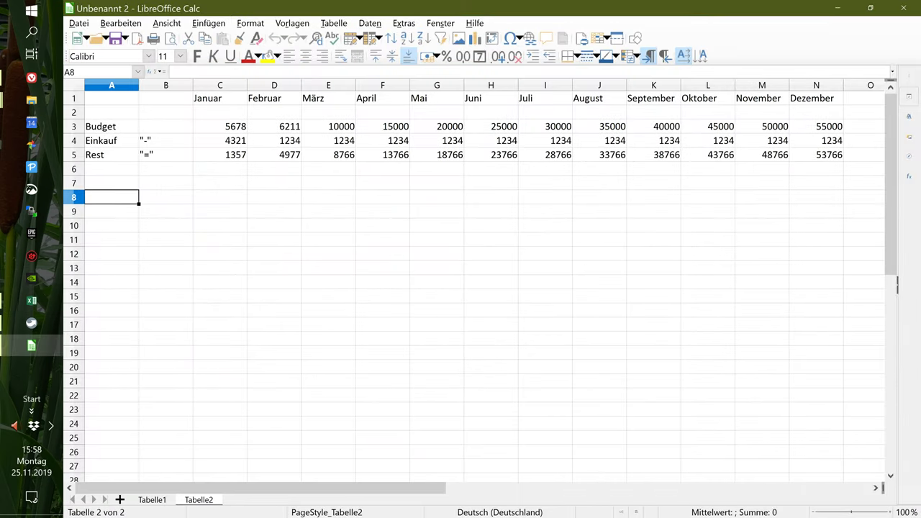
pyautogui.click(274, 155)
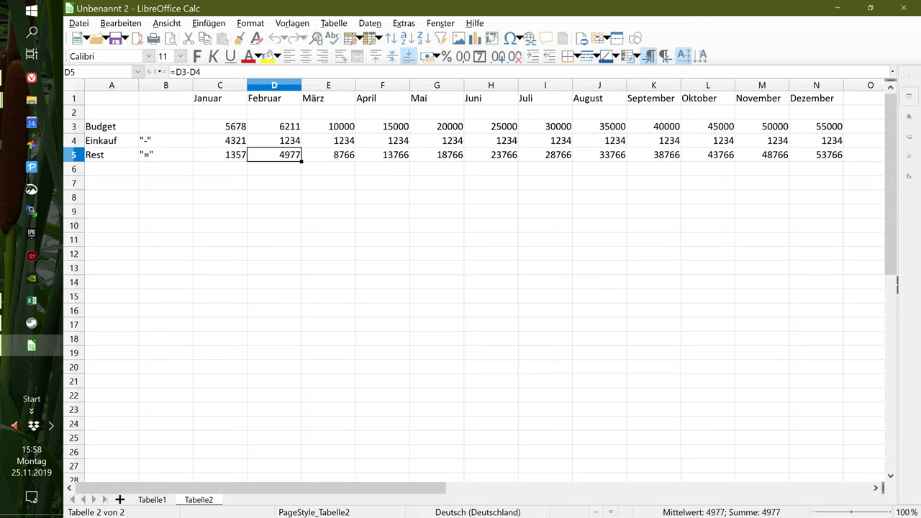
pyautogui.click(328, 155)
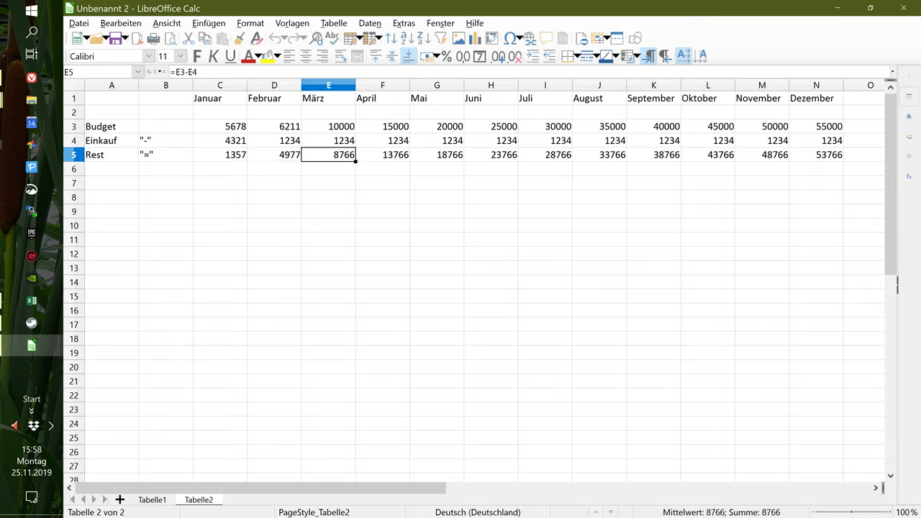
pyautogui.click(436, 154)
pyautogui.hotkey('ctrl', 'pageup')
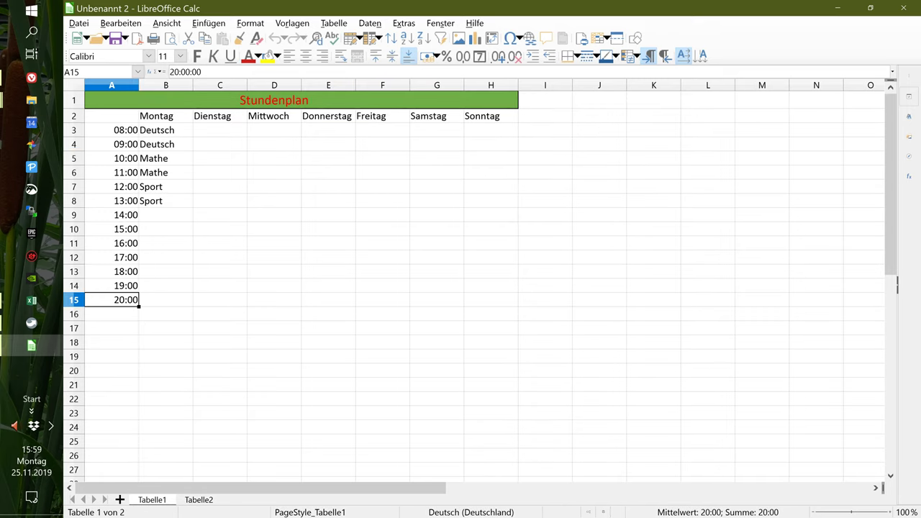
pyautogui.moveTo(139, 306); pyautogui.dragTo(140, 420)
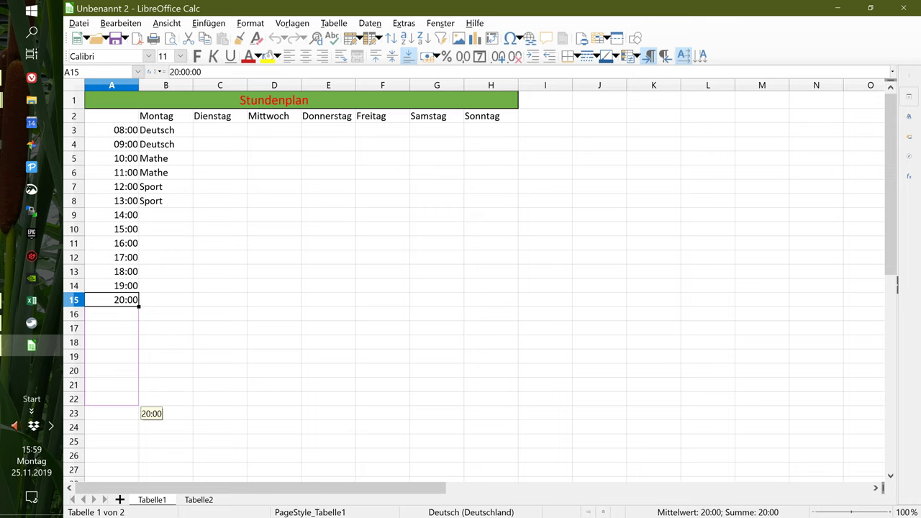